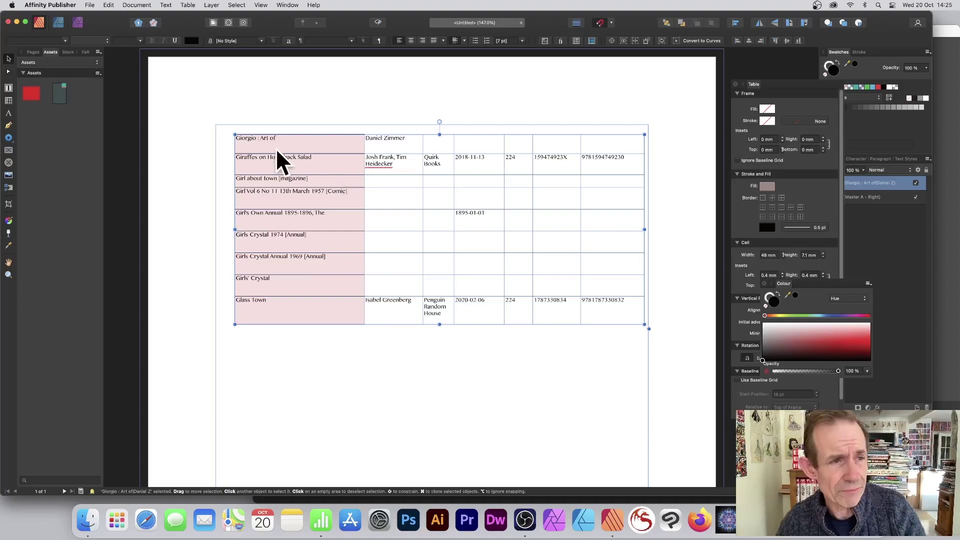
Delete the pasted book-list table from the page.
key(Delete)
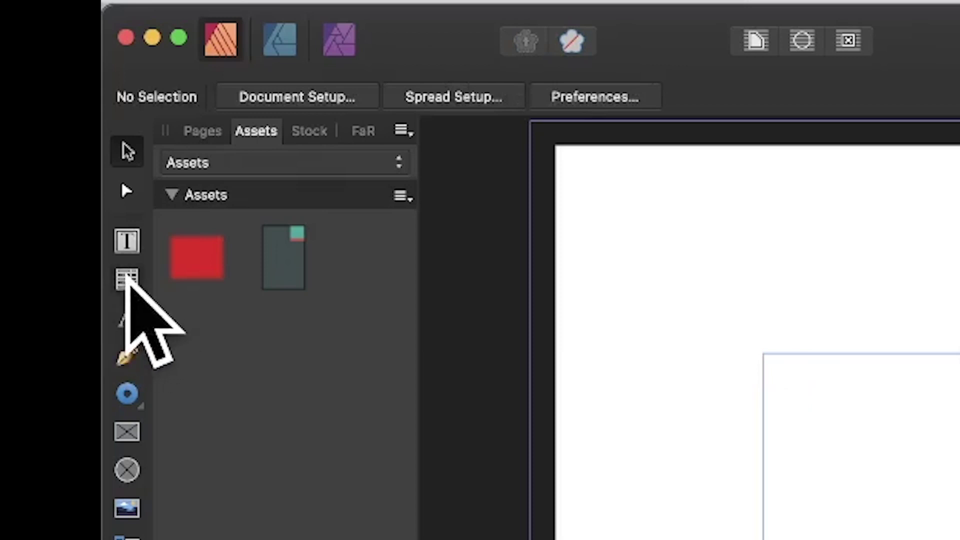
Draw a new empty five-column table with the Table Tool across most of the page.
click(127, 279)
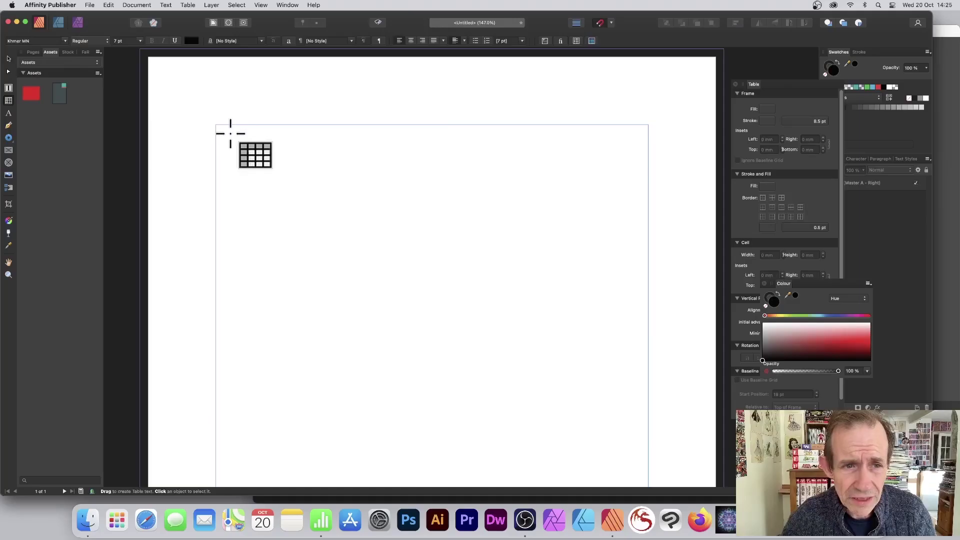
drag(230, 133, 641, 452)
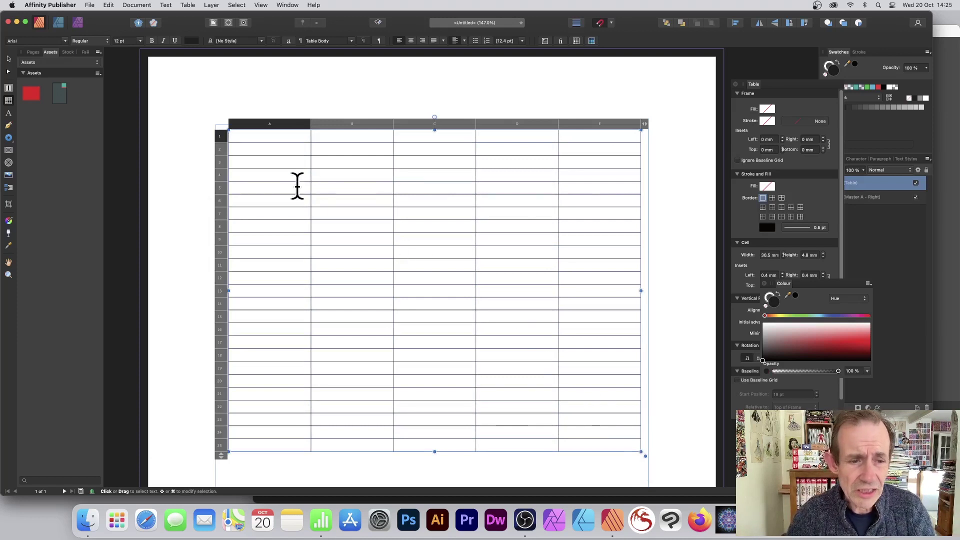
key(super+Tab)
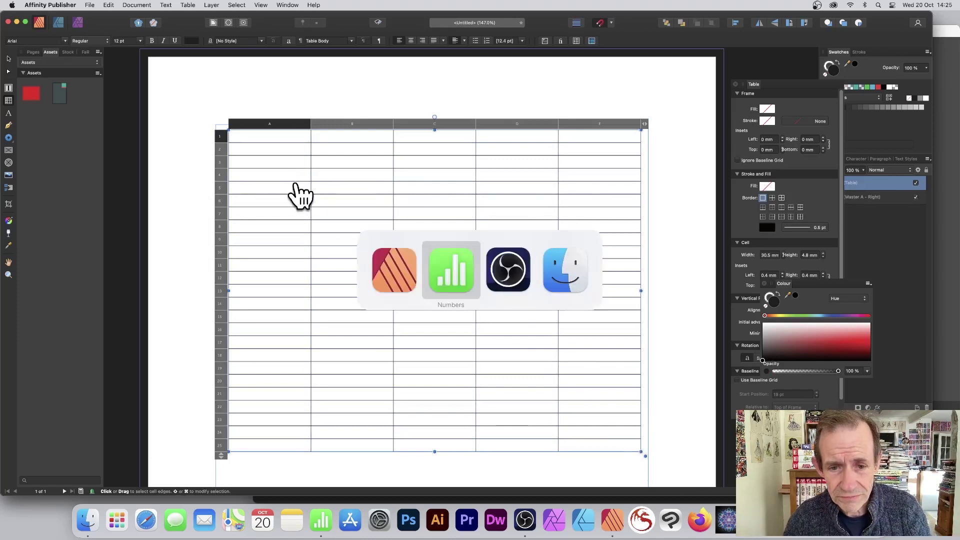
click(236, 145)
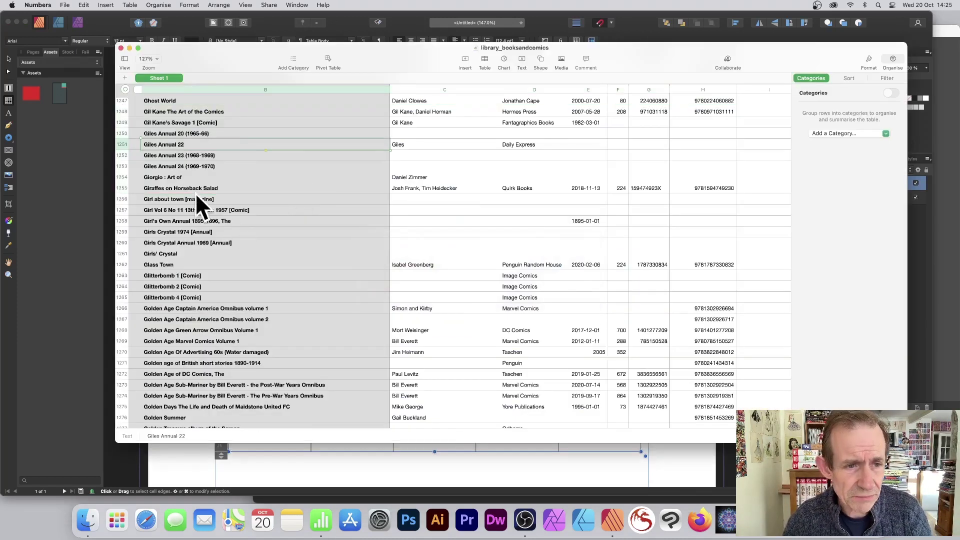
click(177, 156)
drag(176, 154, 692, 264)
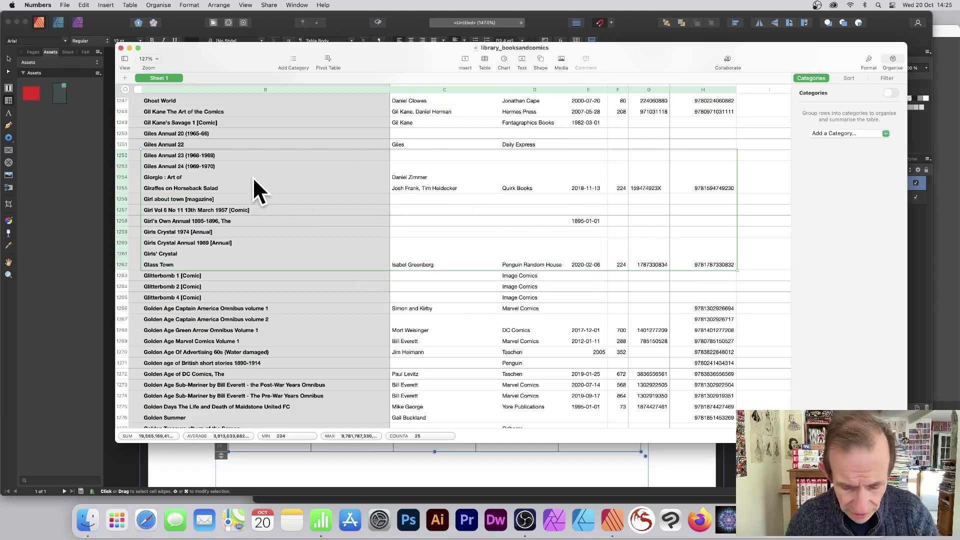
click(85, 4)
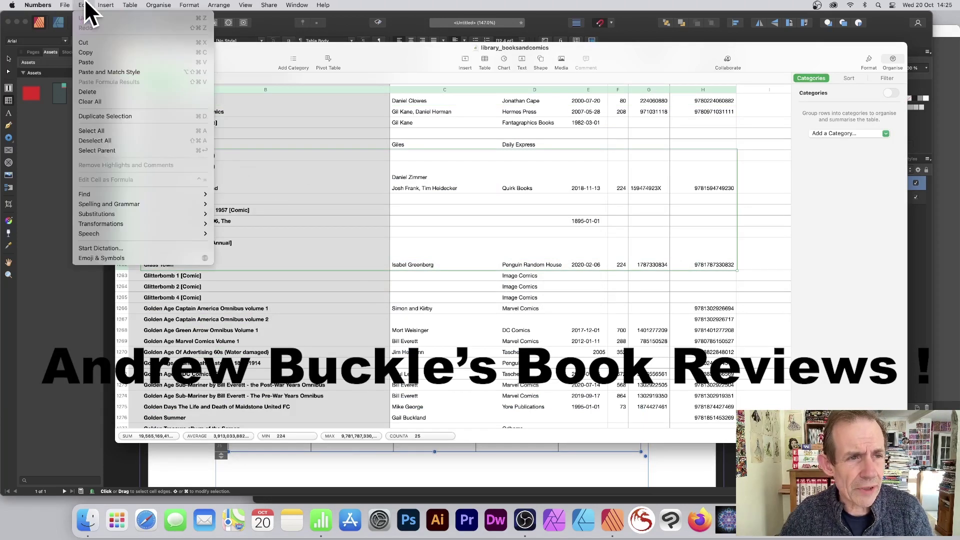
click(86, 51)
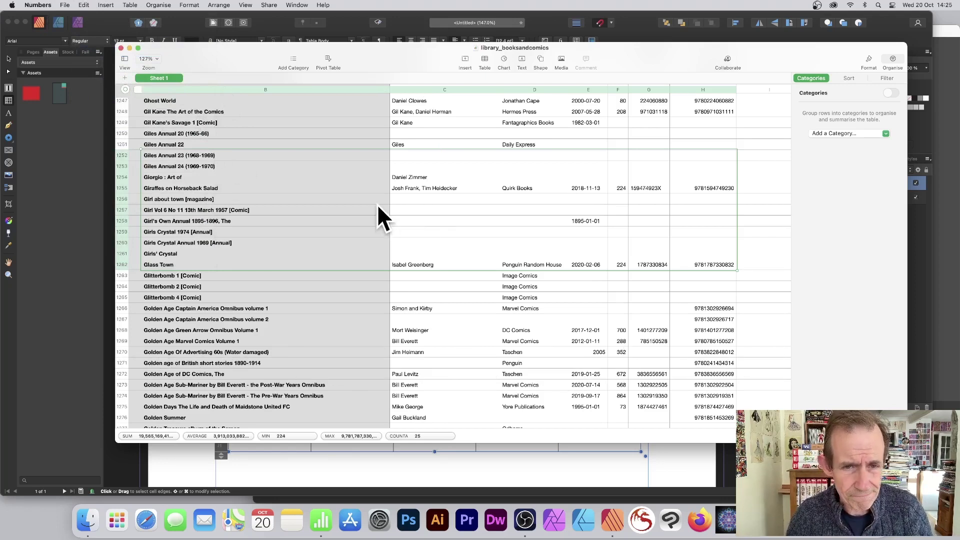
click(613, 519)
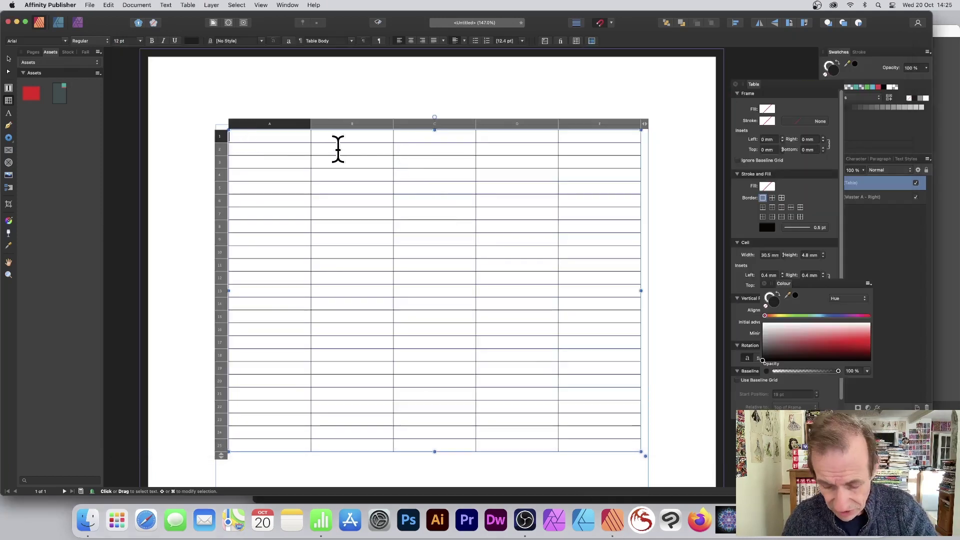
key(super+v)
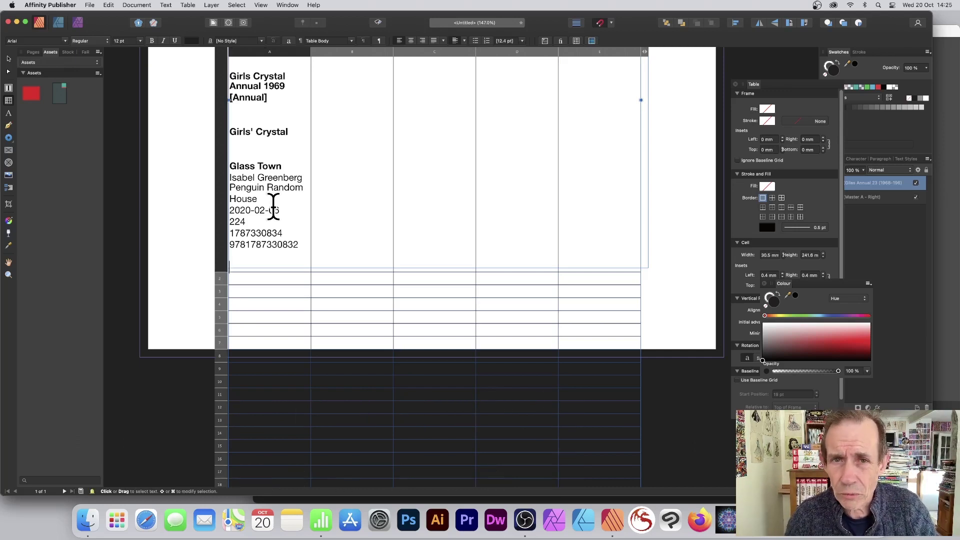
Undo the paste that crammed the book text into one cell, and select all table cells.
key(super+z)
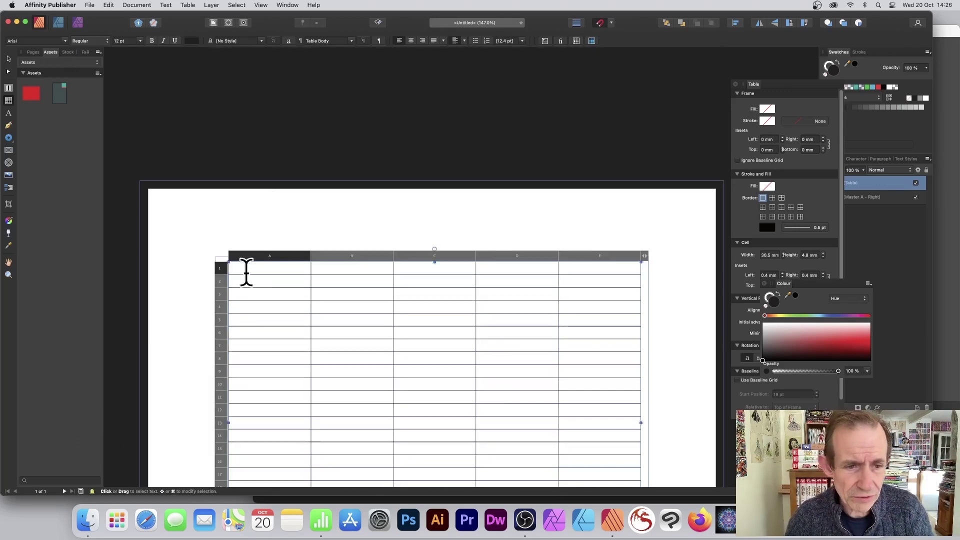
drag(248, 268, 600, 194)
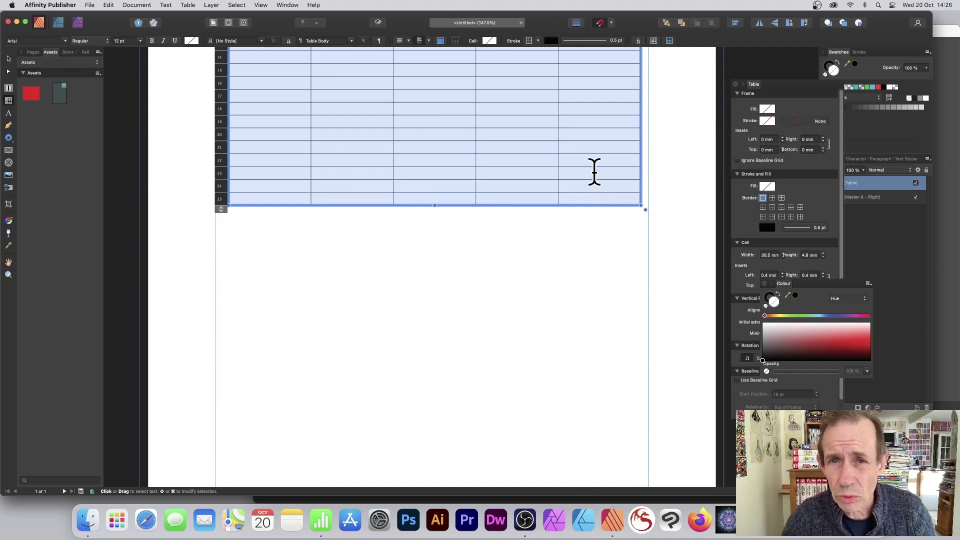
scroll(598, 176, up, 8)
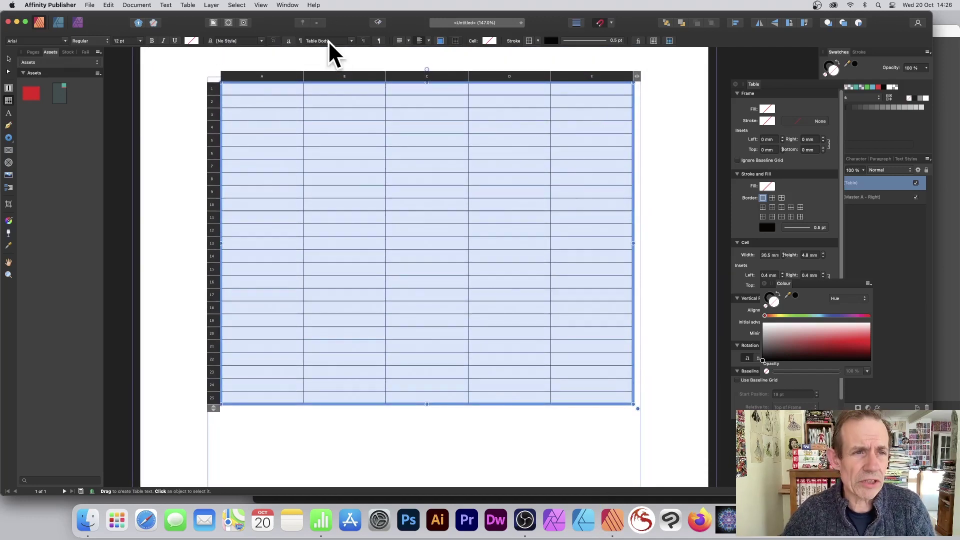
click(109, 5)
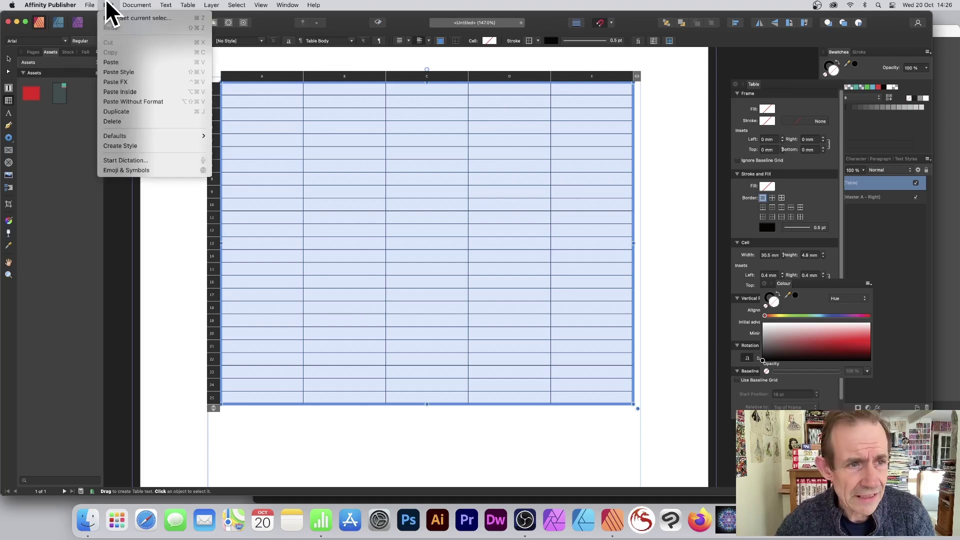
Paste the book rows one value per cell, then select the empty rows below the data.
click(123, 59)
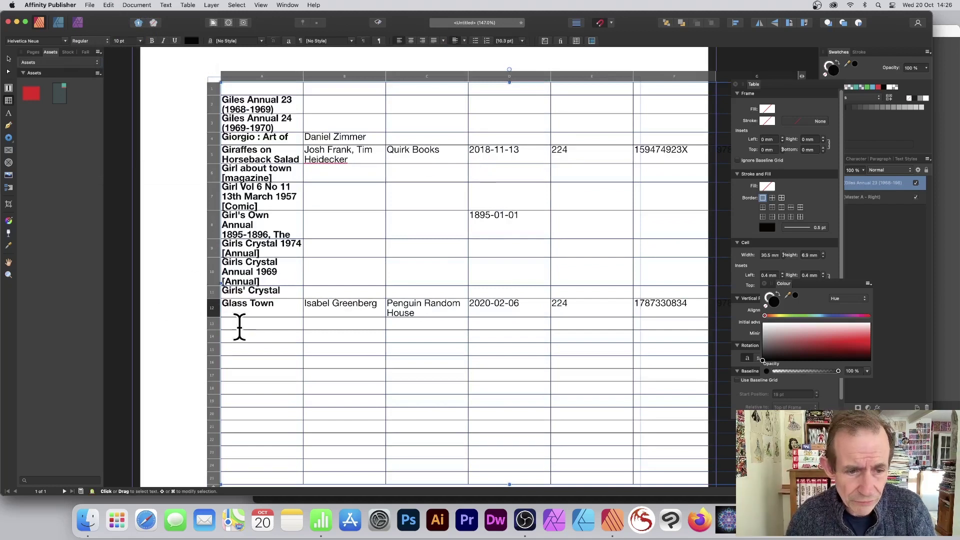
drag(278, 325, 726, 272)
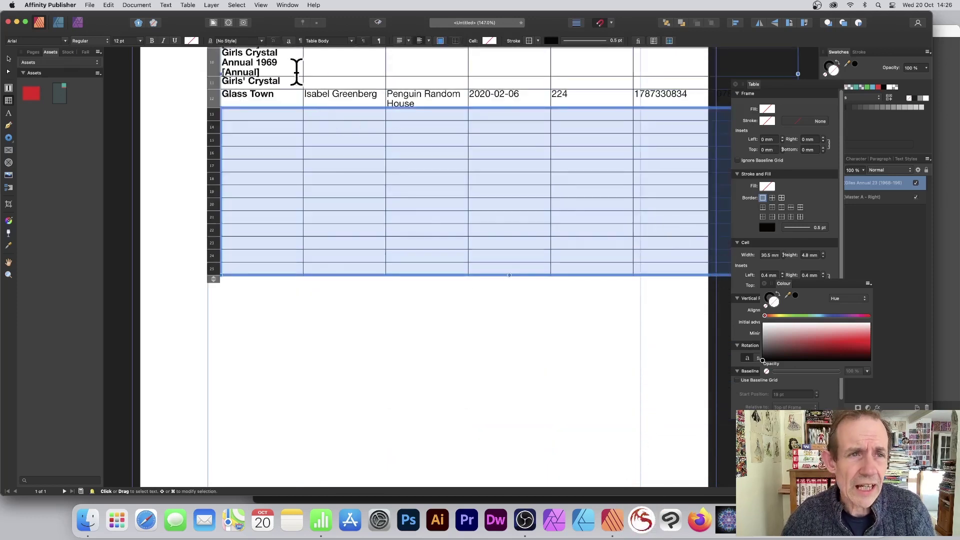
Delete the empty rows below Glass Town and drag the table's corner inward to shrink it.
right_click(325, 121)
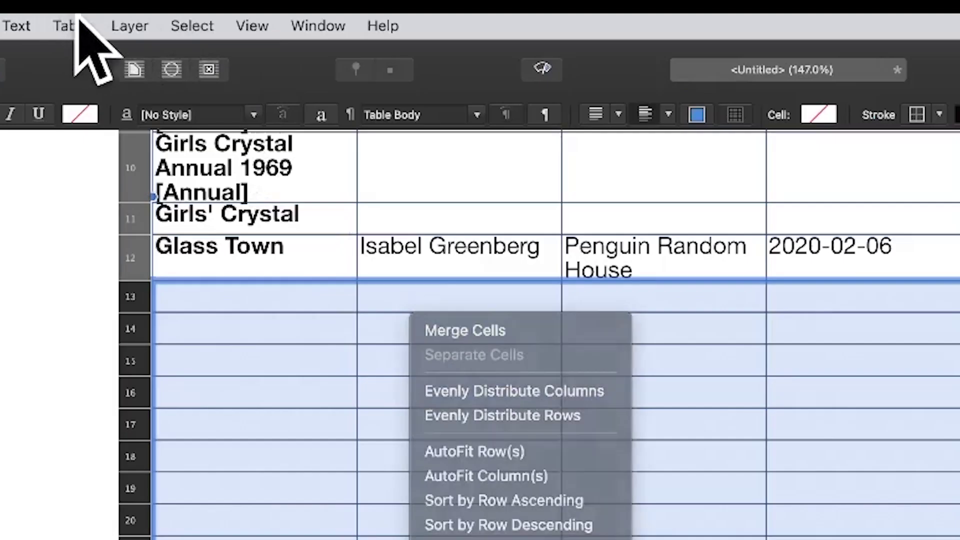
click(187, 5)
click(188, 5)
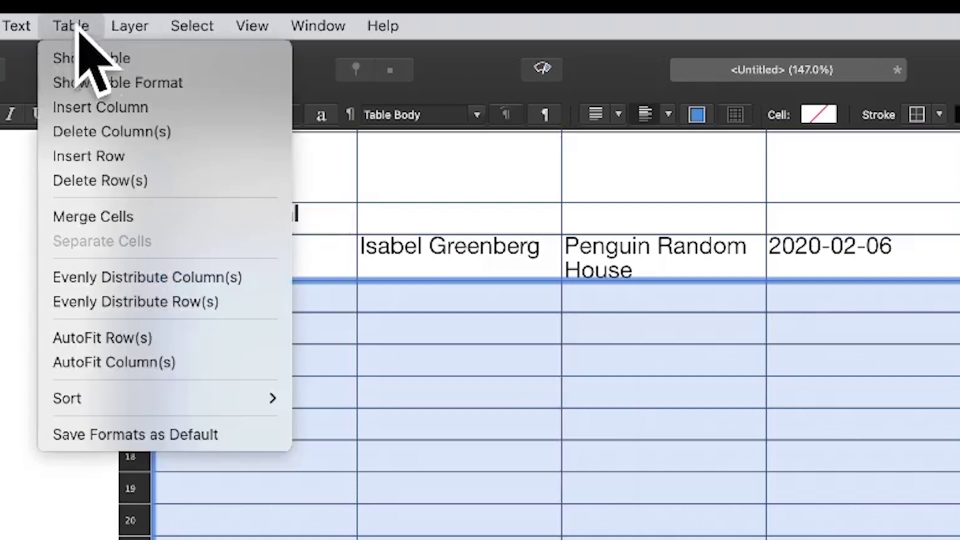
click(129, 182)
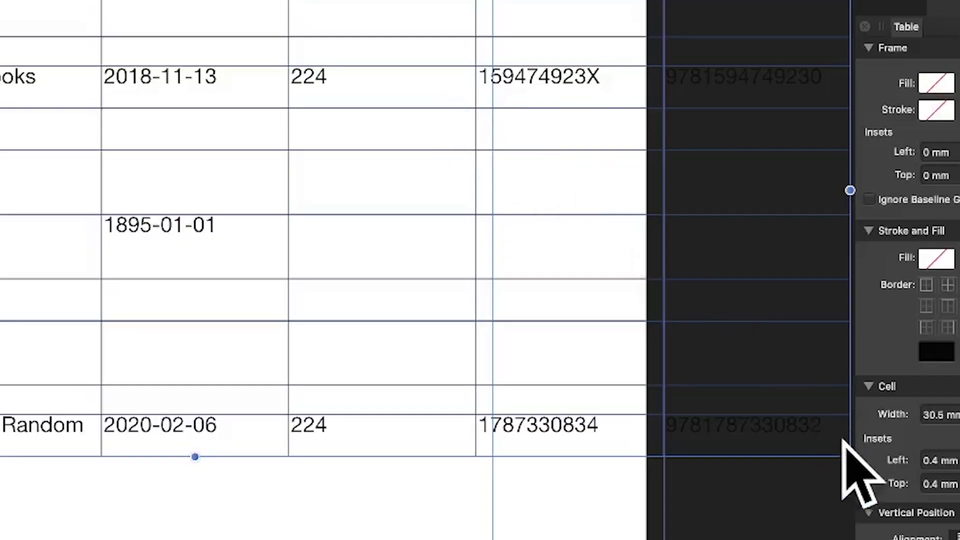
drag(849, 455, 455, 280)
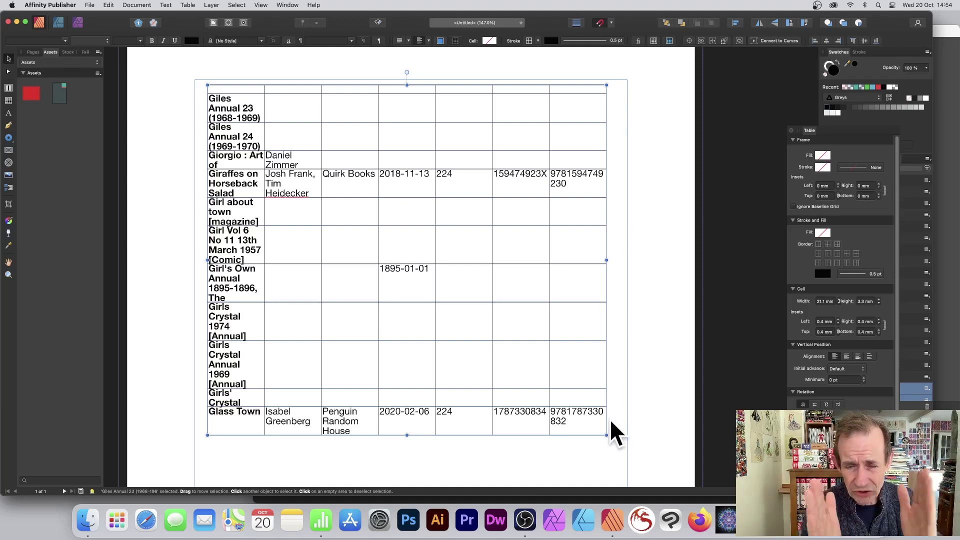
Shrink the table further and delete its empty first row so Giles Annual 23 leads.
drag(615, 424, 277, 233)
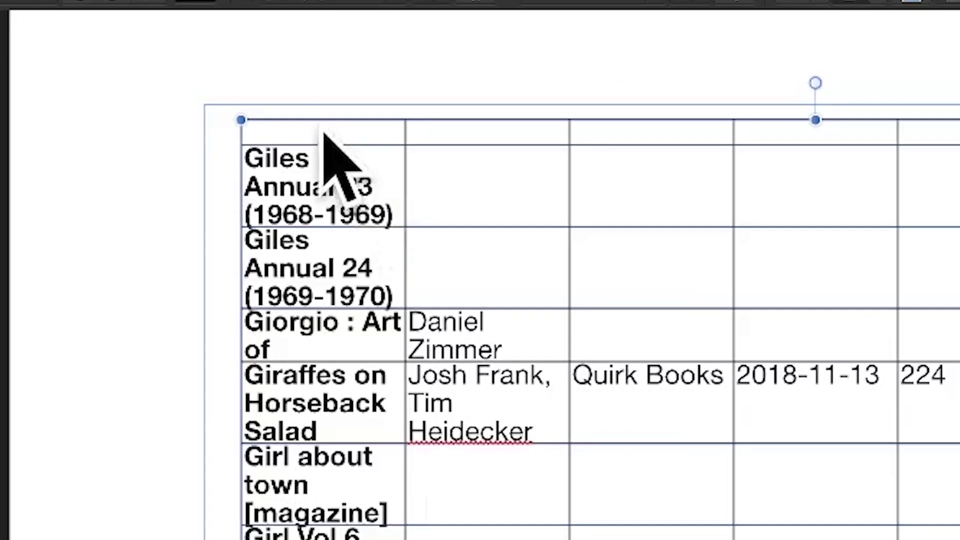
click(324, 134)
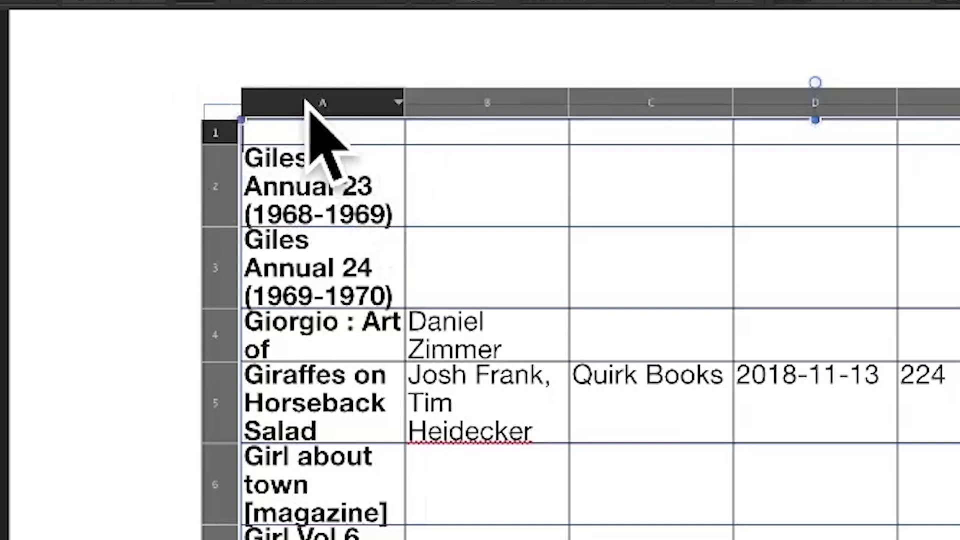
click(234, 132)
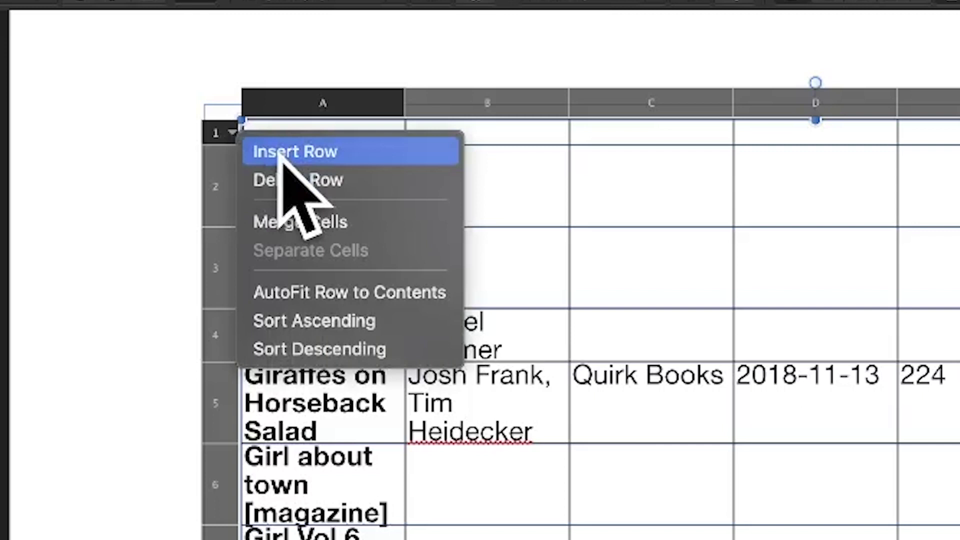
click(280, 180)
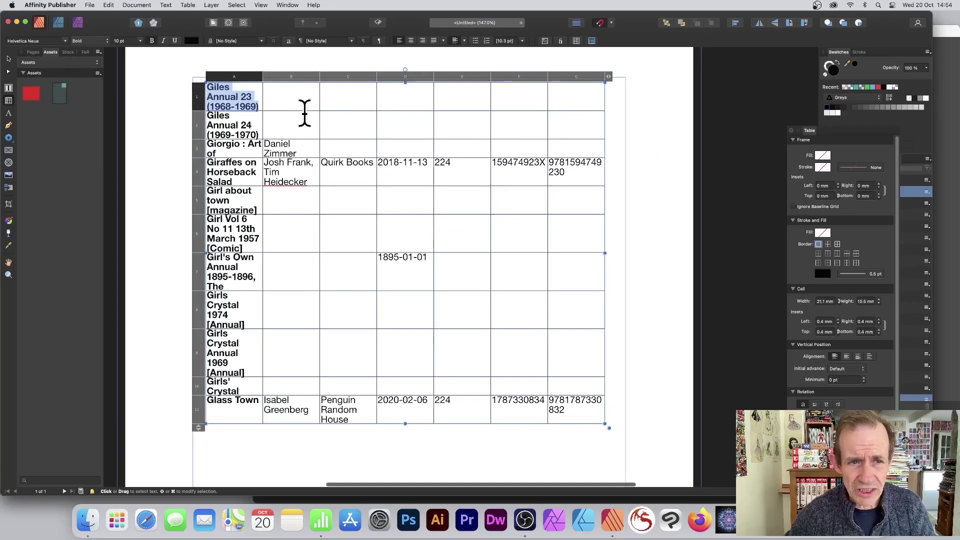
drag(346, 156, 959, 539)
Set all the table text to Kailasa at 6 pt and adjust column A's width.
drag(550, 247, 586, 409)
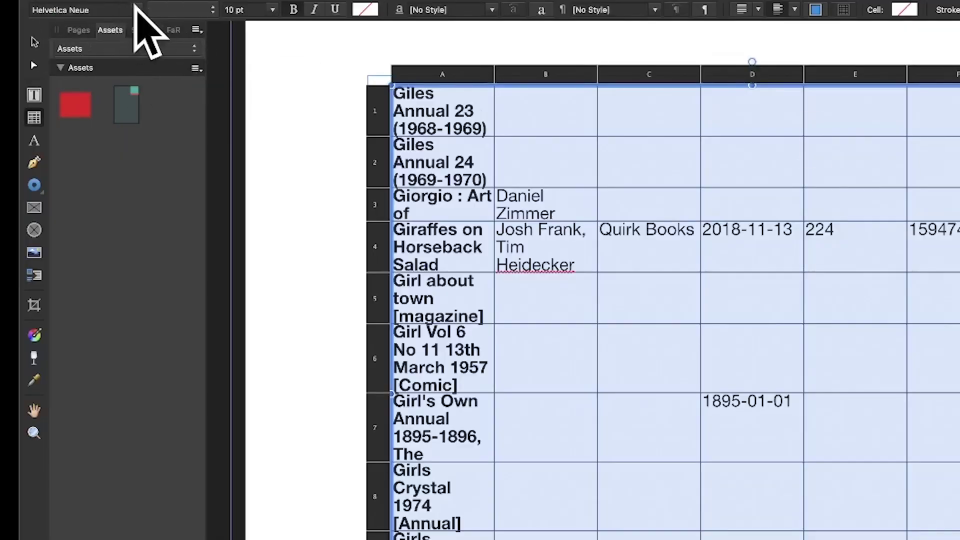
click(136, 10)
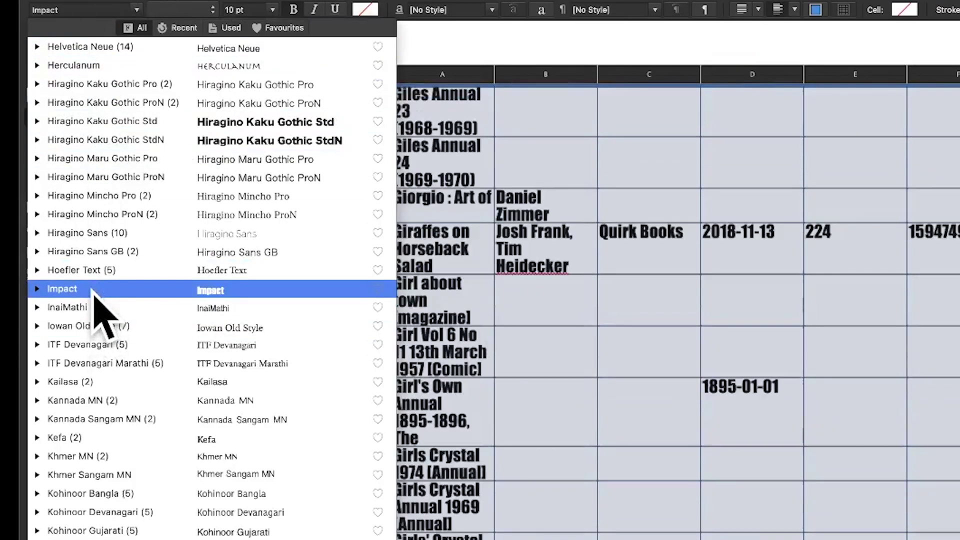
click(94, 382)
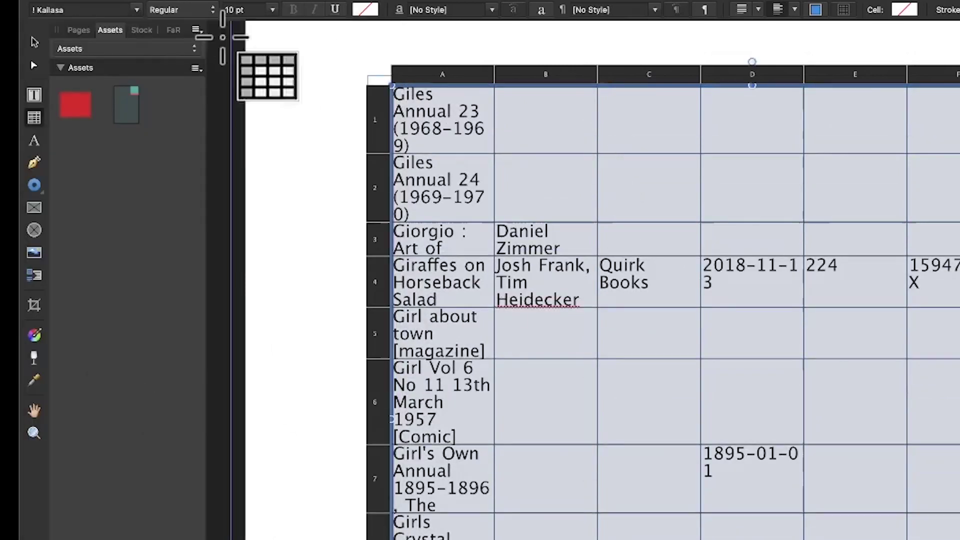
click(192, 9)
click(253, 11)
click(274, 10)
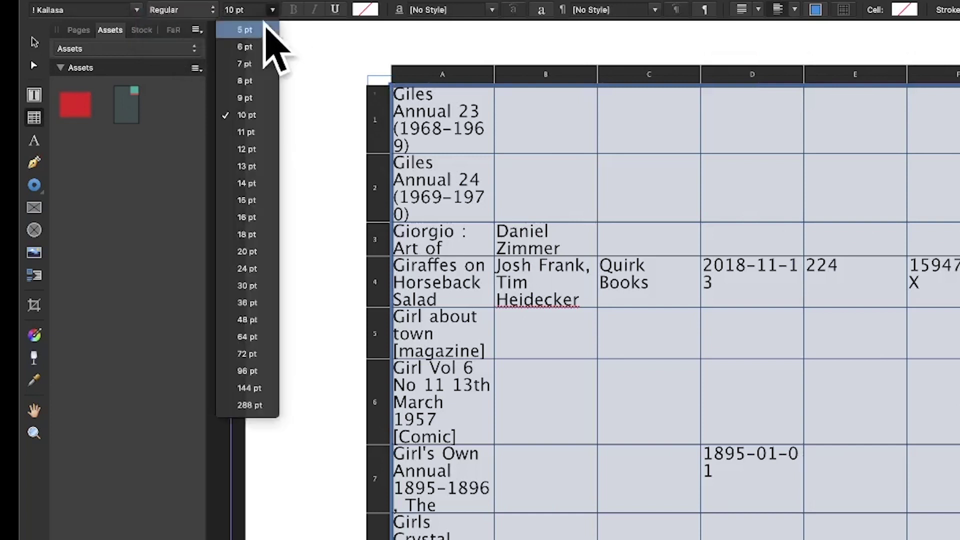
click(255, 40)
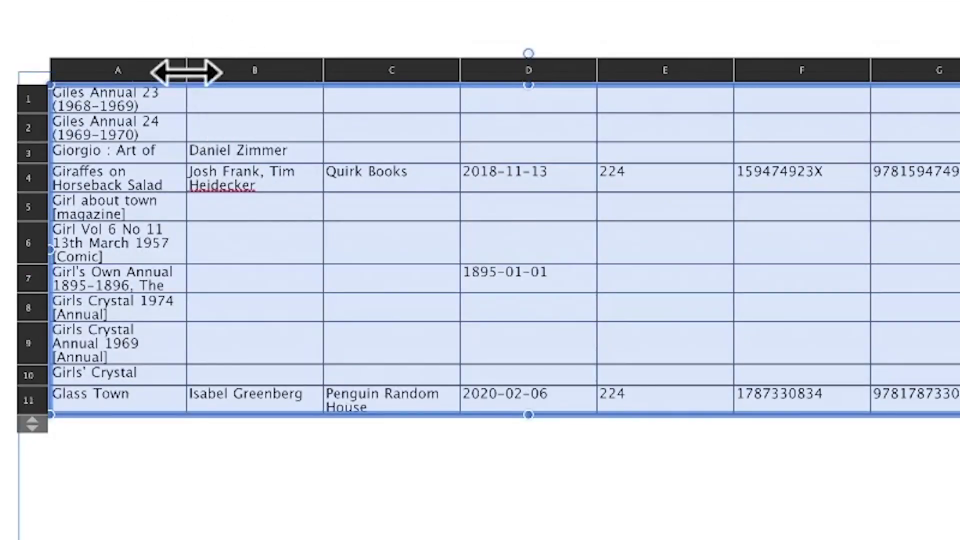
mouse_move(186, 72)
mouse_down()
mouse_move(229, 73)
mouse_move(190, 72)
mouse_up()
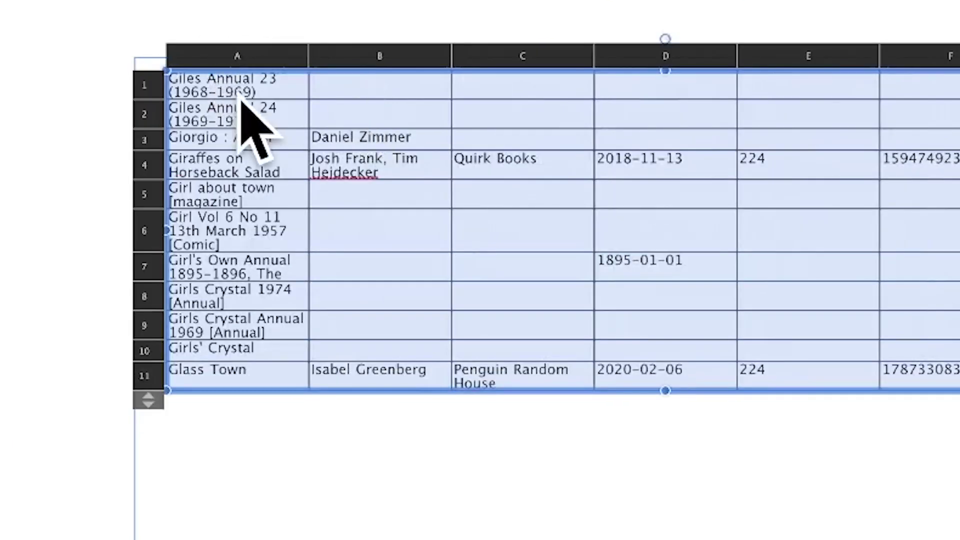
Make all rows about 5.1 mm tall and widen columns A (about 31.3 mm), B and D.
mouse_move(144, 100)
mouse_down()
mouse_move(146, 145)
mouse_move(146, 103)
mouse_move(155, 135)
mouse_move(161, 101)
mouse_up()
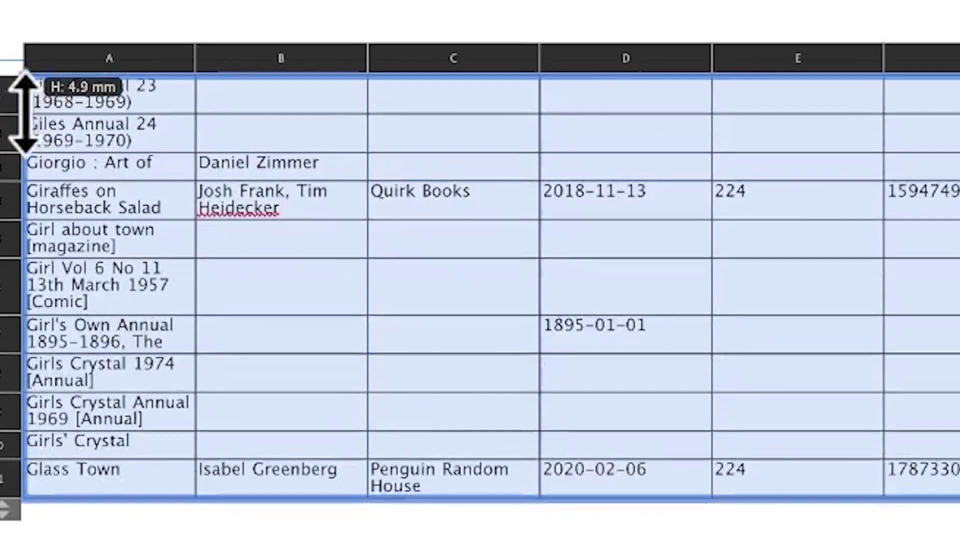
drag(22, 112, 22, 113)
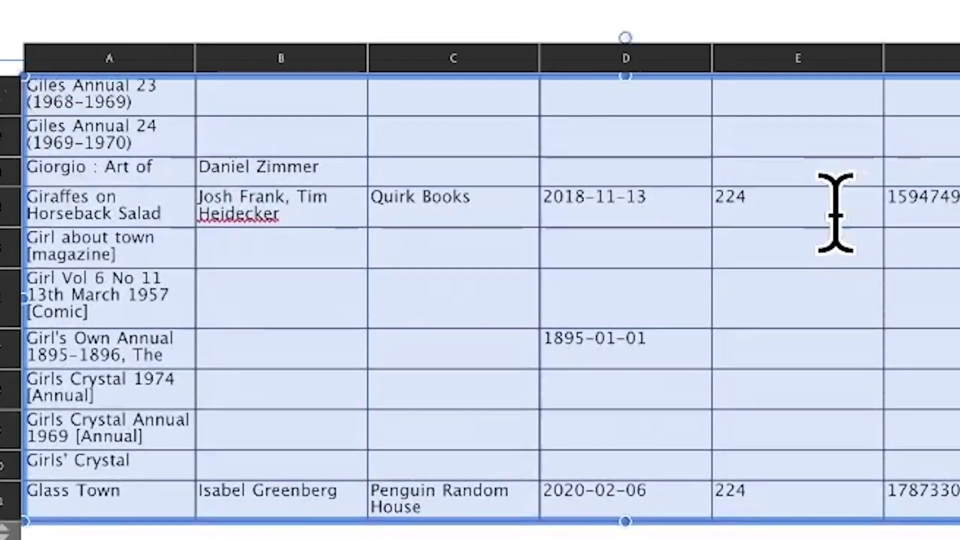
click(166, 96)
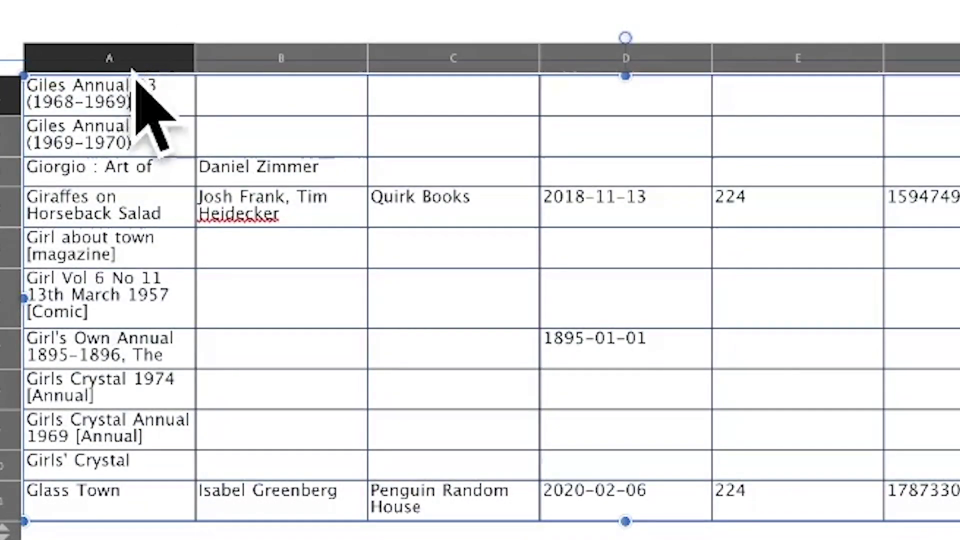
drag(196, 59, 280, 65)
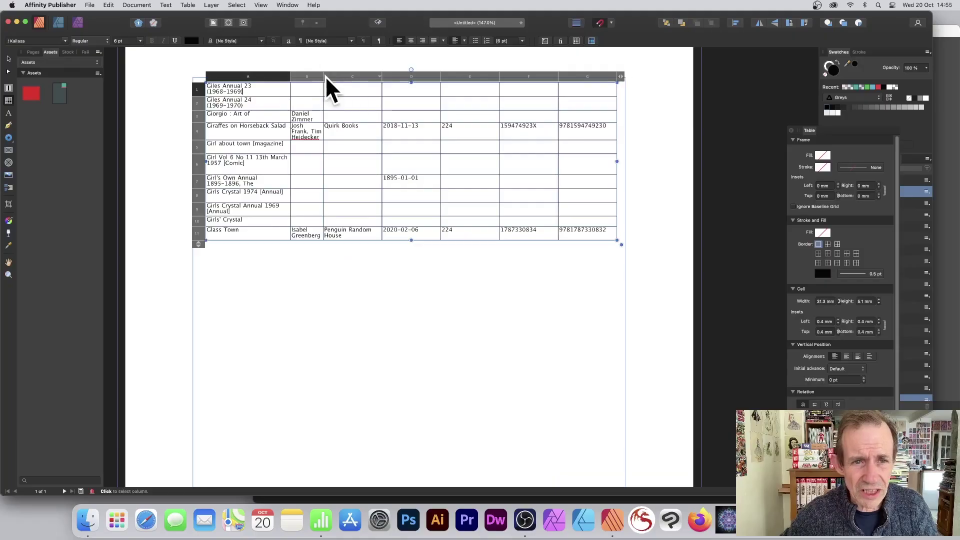
drag(323, 76, 337, 76)
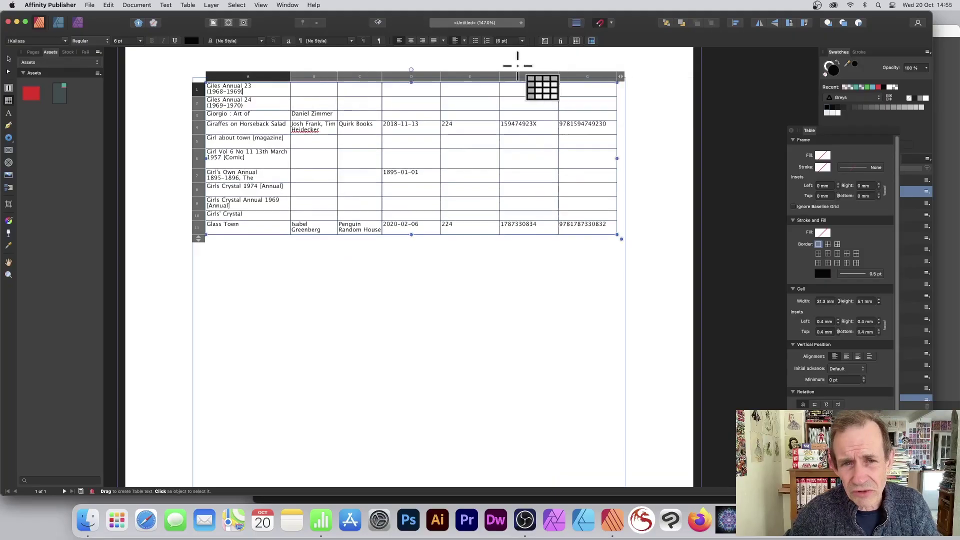
drag(440, 78, 484, 78)
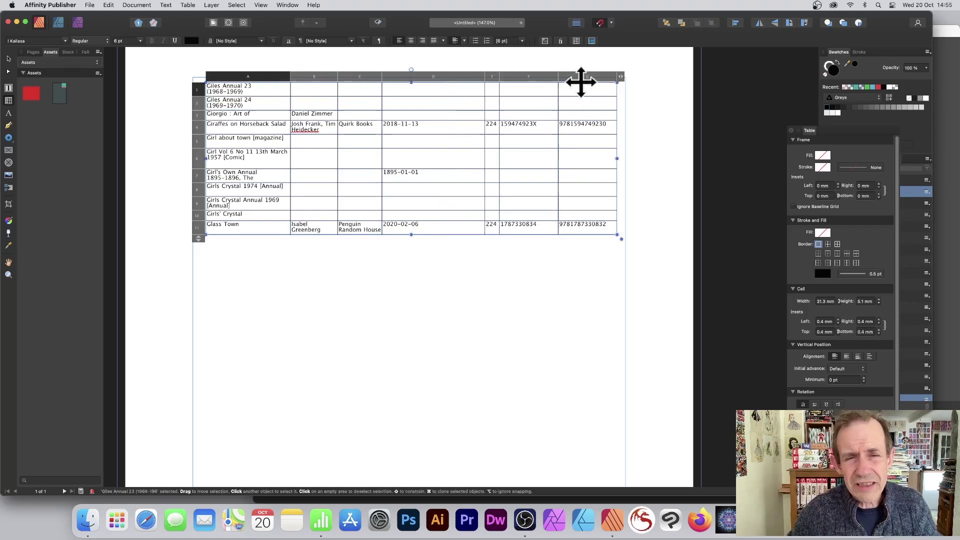
Rebalance columns D to G so page counts and ISBNs fit, pulling the right edge in slightly.
click(497, 77)
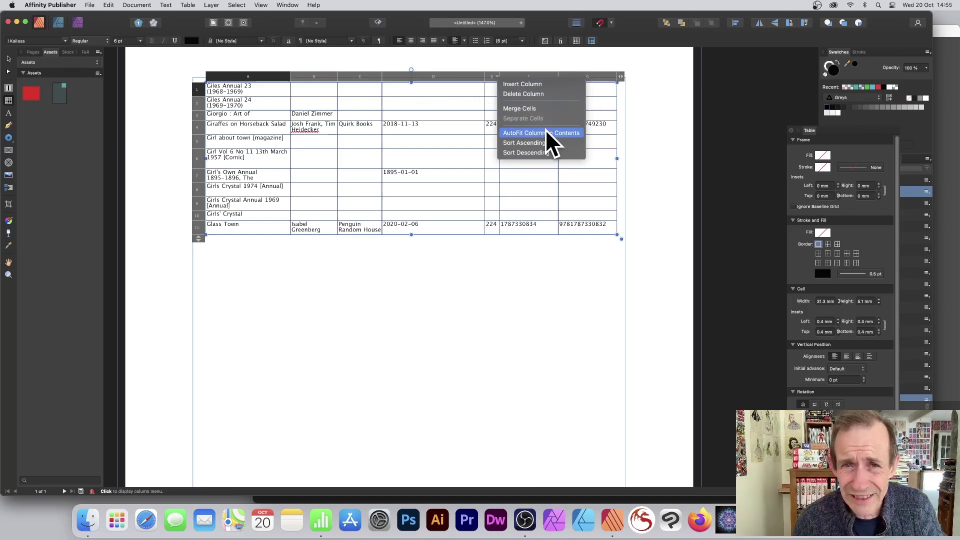
key(Escape)
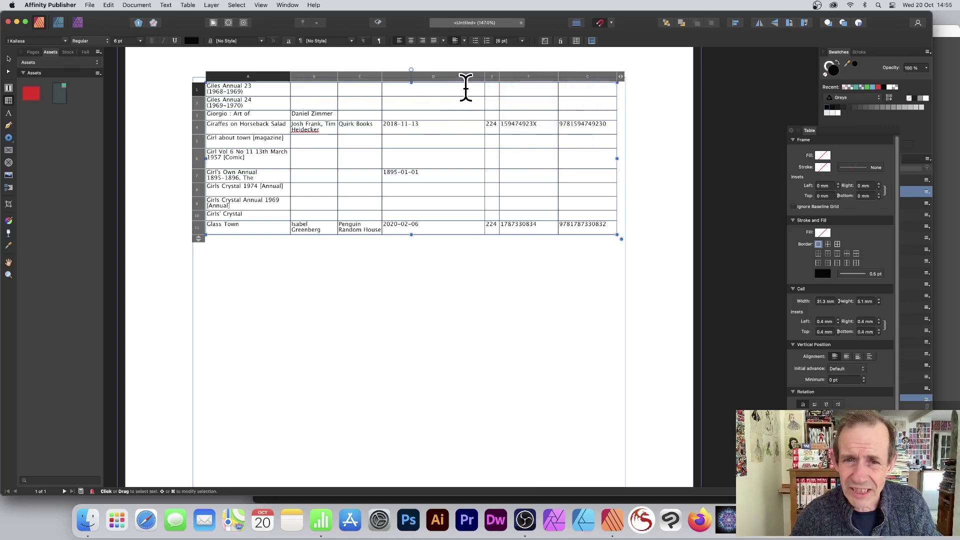
drag(477, 77, 426, 76)
drag(500, 77, 441, 76)
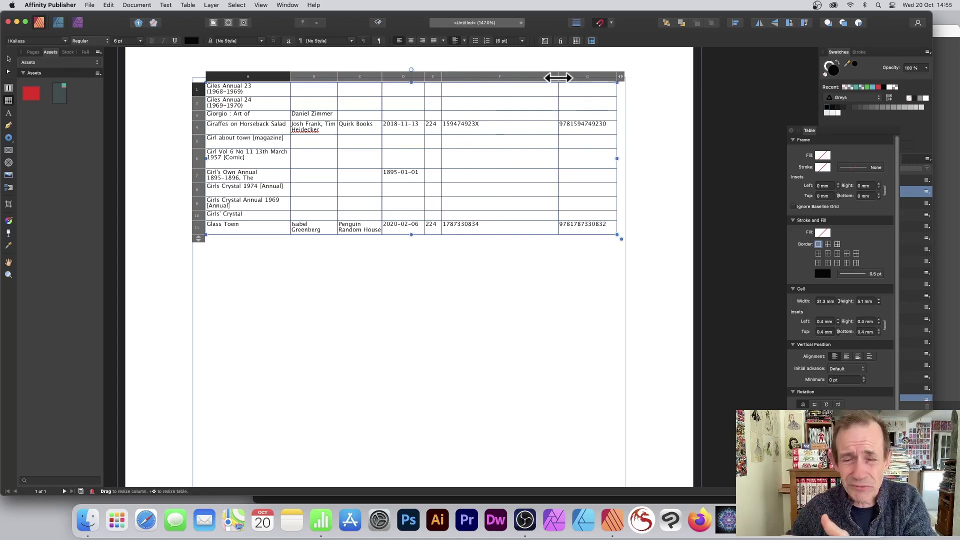
drag(558, 78, 485, 76)
mouse_move(619, 157)
mouse_down()
mouse_move(596, 152)
mouse_move(614, 155)
mouse_up()
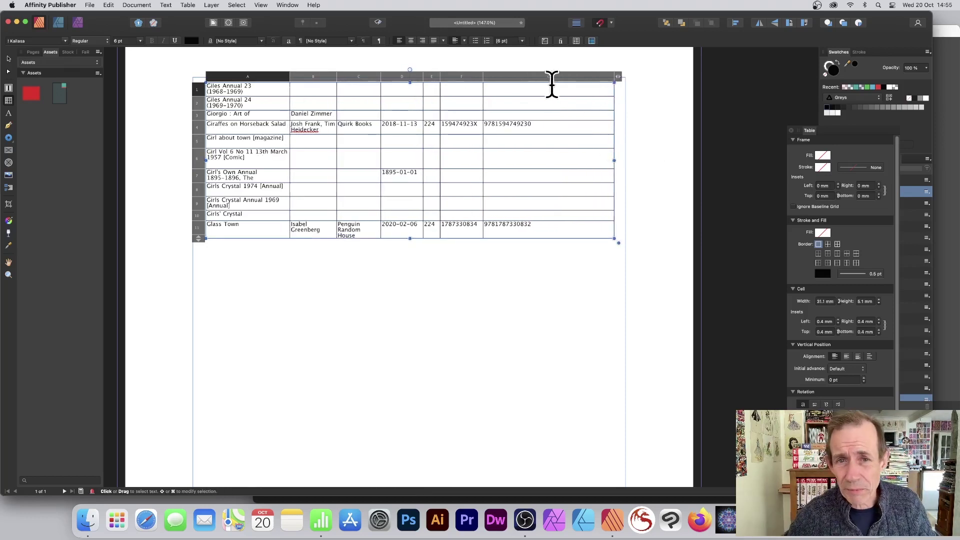
drag(483, 78, 542, 78)
drag(440, 78, 487, 78)
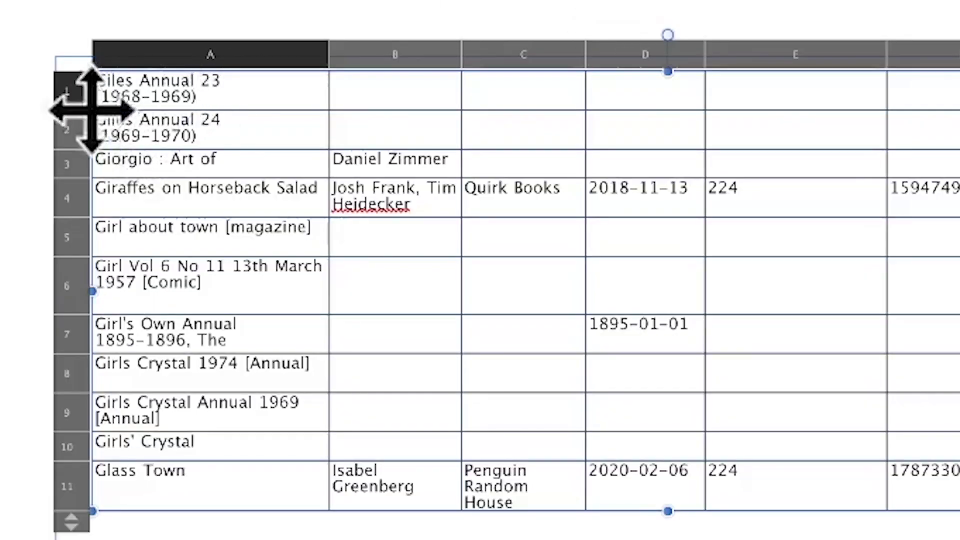
Make the Giles Annual 23 row about 14.2 mm tall, select column A and float the Table panel.
click(76, 100)
drag(73, 108, 71, 173)
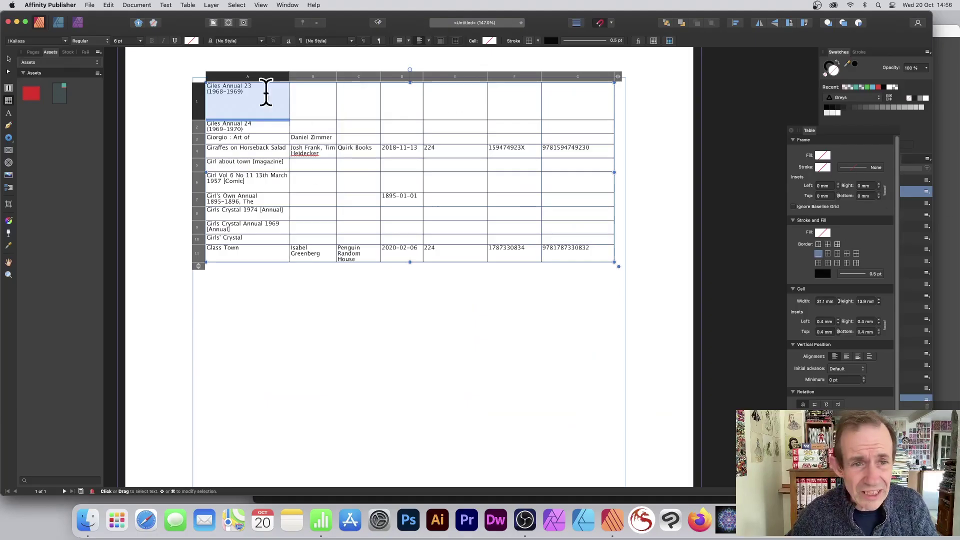
drag(247, 97, 253, 252)
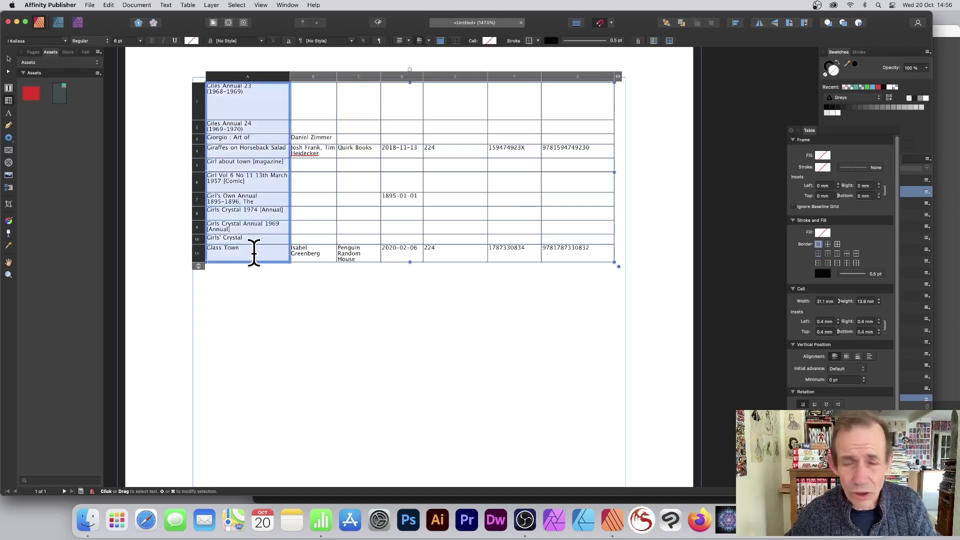
drag(814, 131, 670, 71)
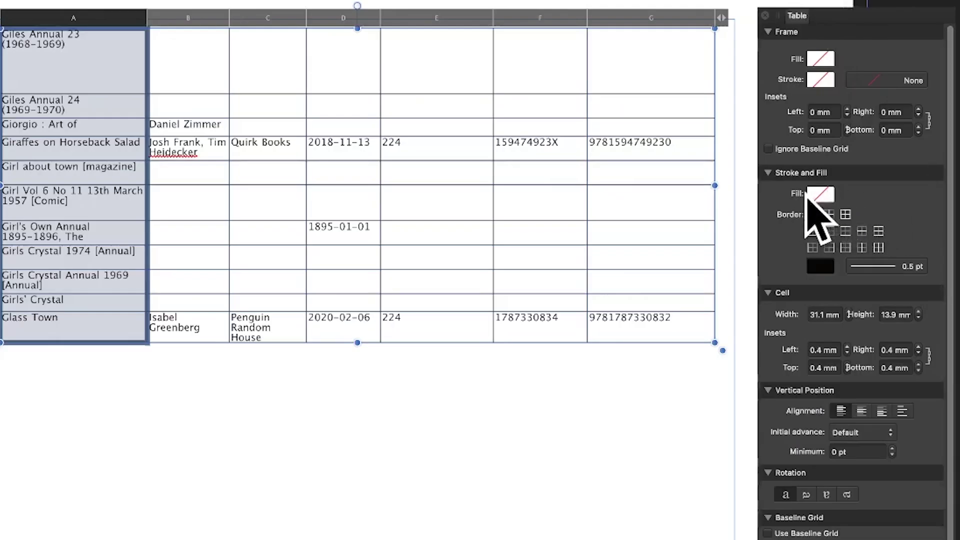
click(824, 195)
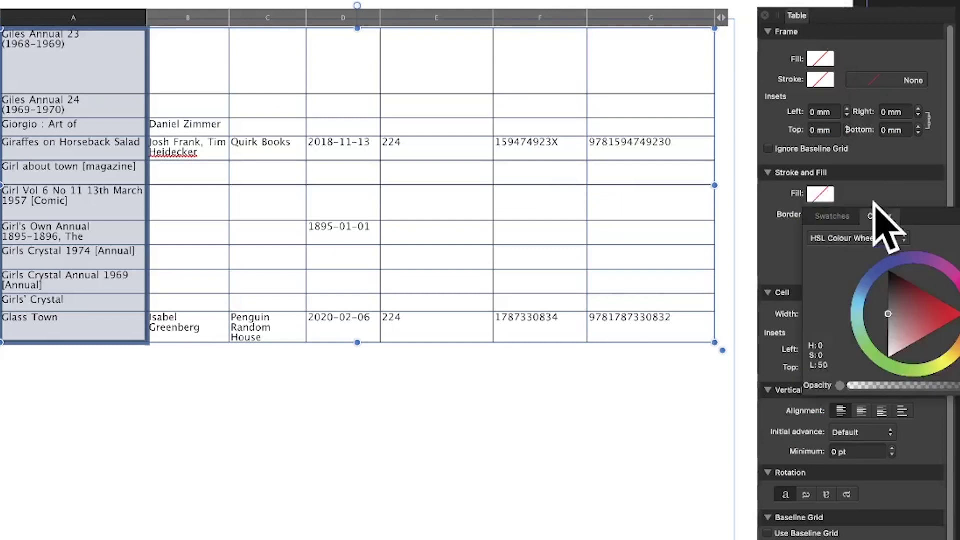
Lower the opacity of column A's dark red fill so it becomes pale pink.
drag(893, 292, 922, 303)
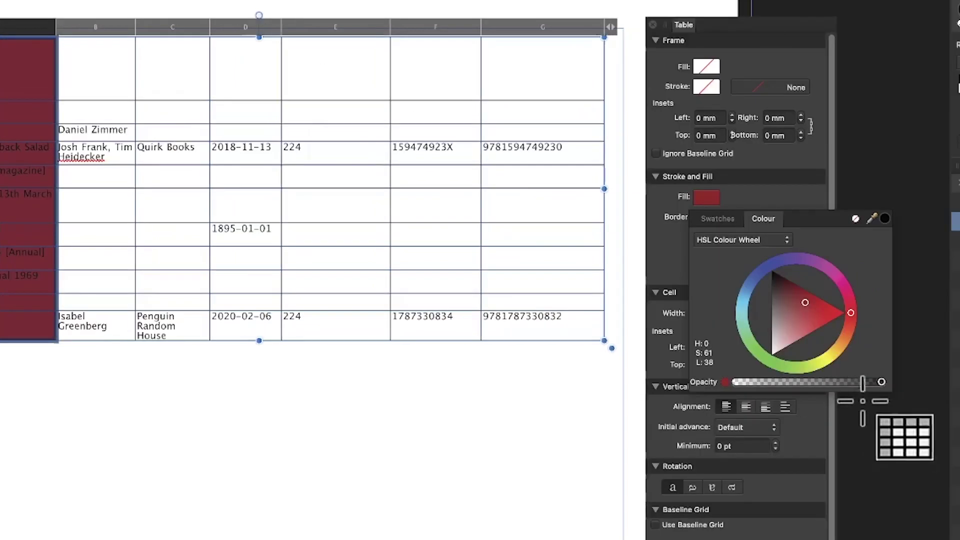
drag(959, 390, 958, 389)
drag(843, 384, 766, 382)
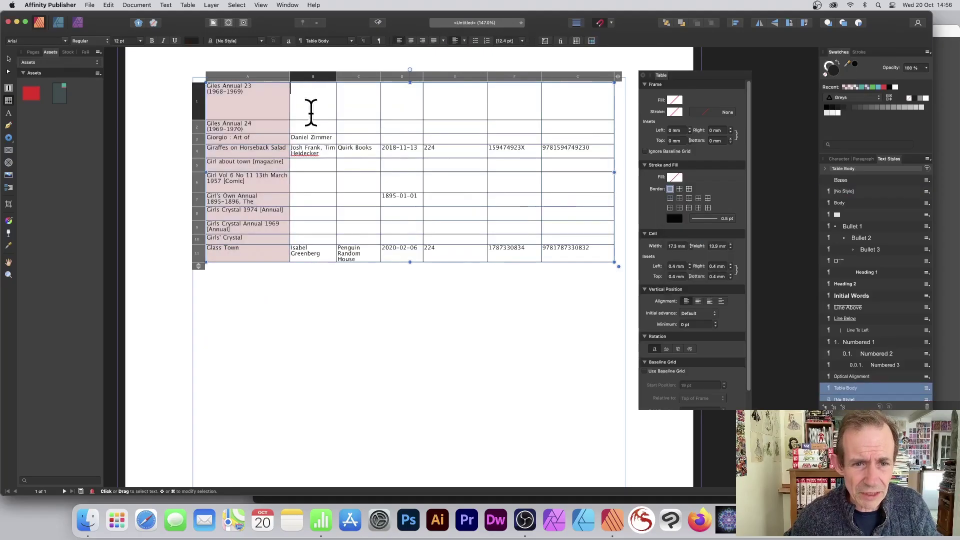
Fill column B with blue at 23% opacity, then select cells A1:C11.
drag(309, 101, 317, 246)
click(675, 177)
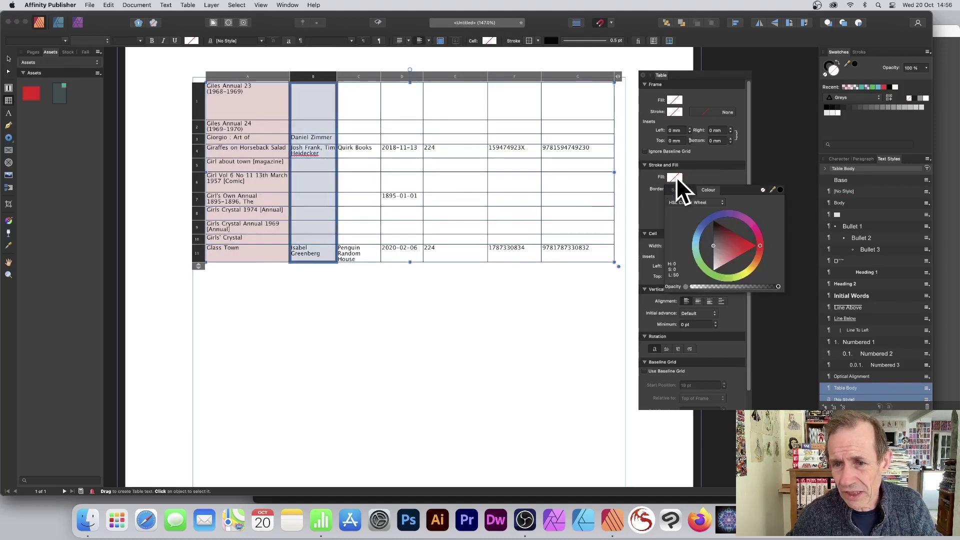
click(700, 231)
drag(715, 236, 709, 236)
drag(746, 287, 711, 286)
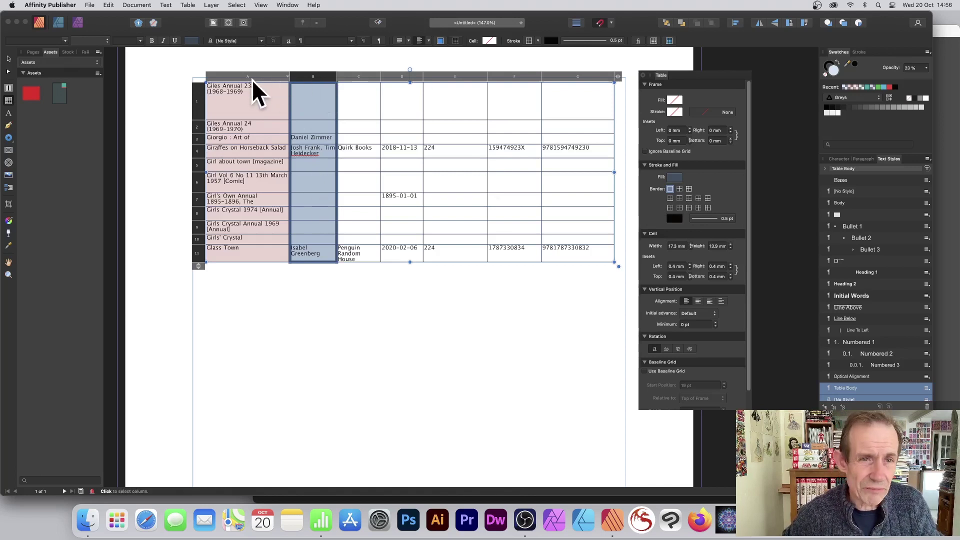
drag(255, 103, 365, 250)
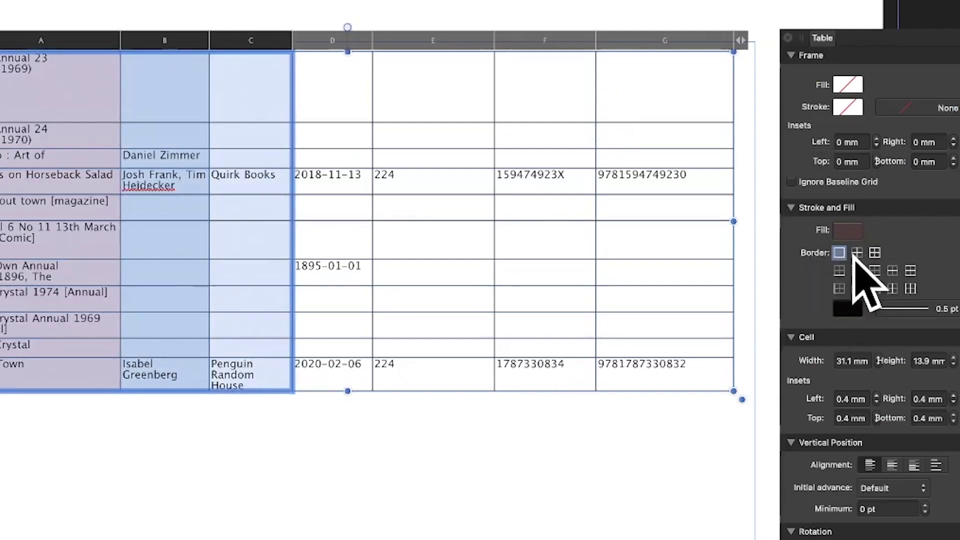
Apply borders to every edge of the selected cells A1:C11.
click(857, 252)
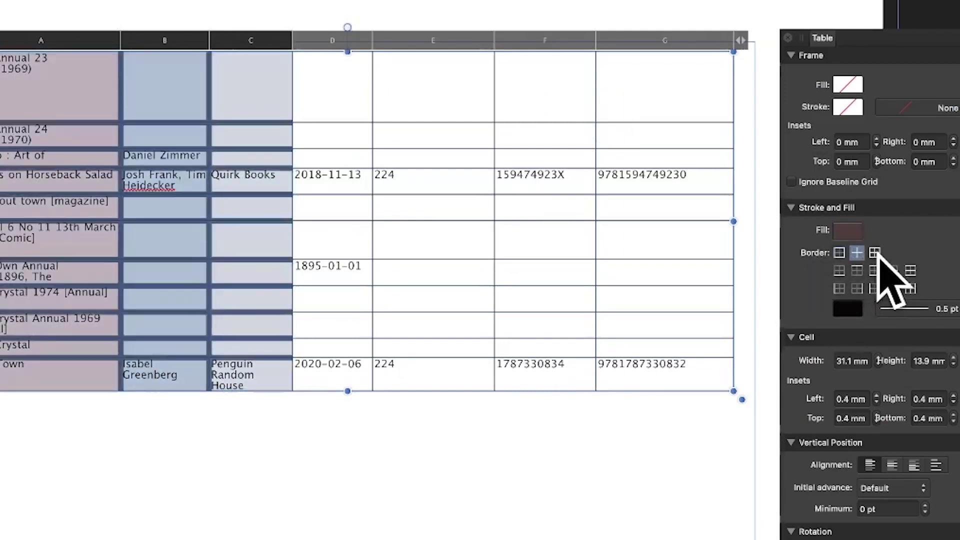
click(876, 253)
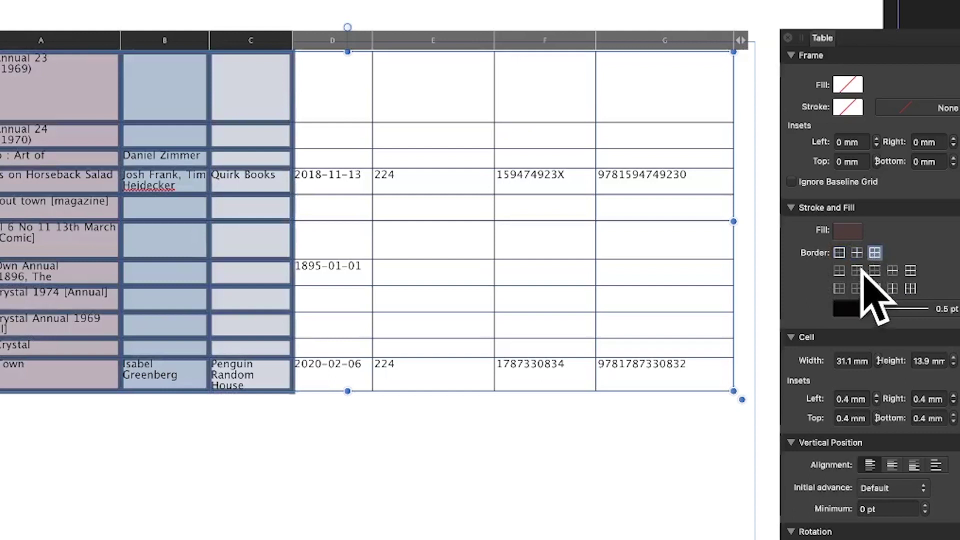
click(874, 270)
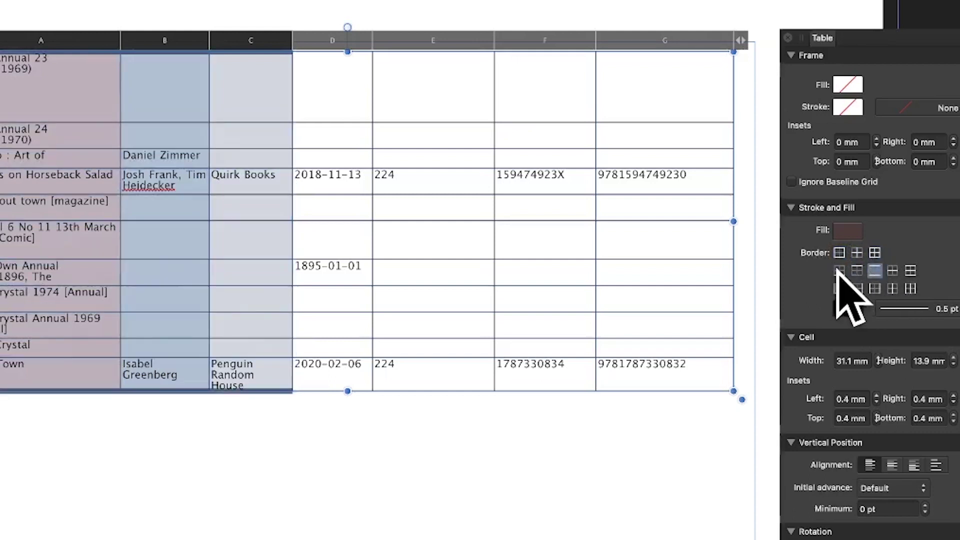
click(874, 253)
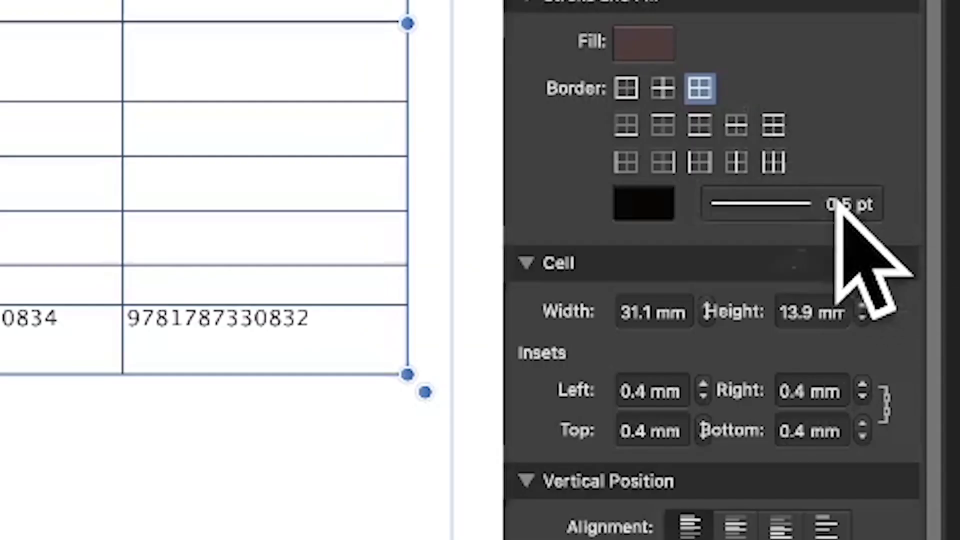
Set the border stroke width to 1.5 pt and deselect the table to view it.
click(838, 204)
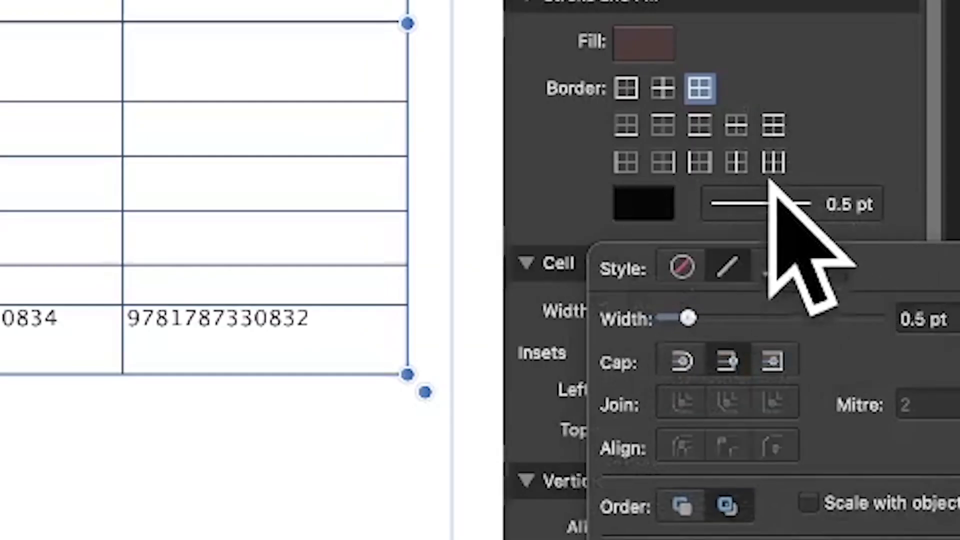
drag(689, 319, 735, 319)
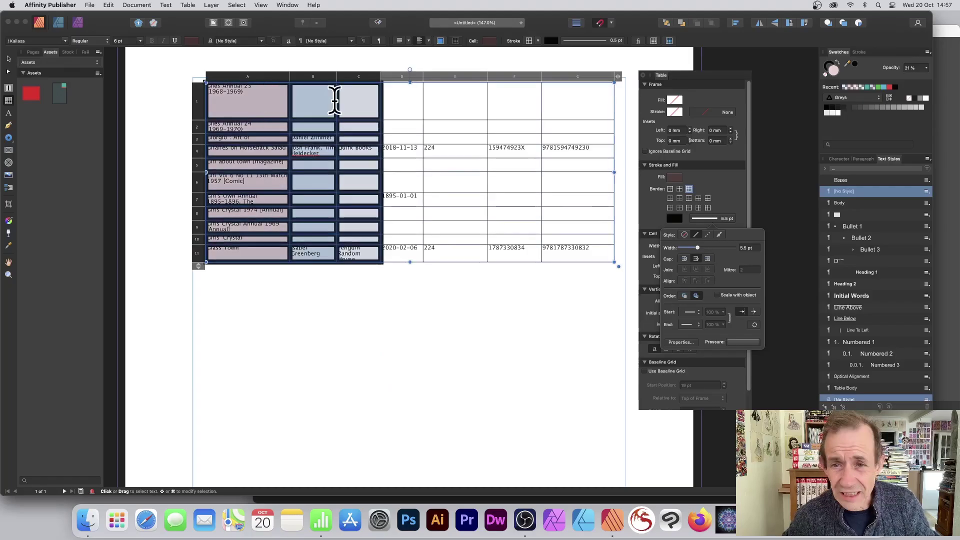
click(699, 248)
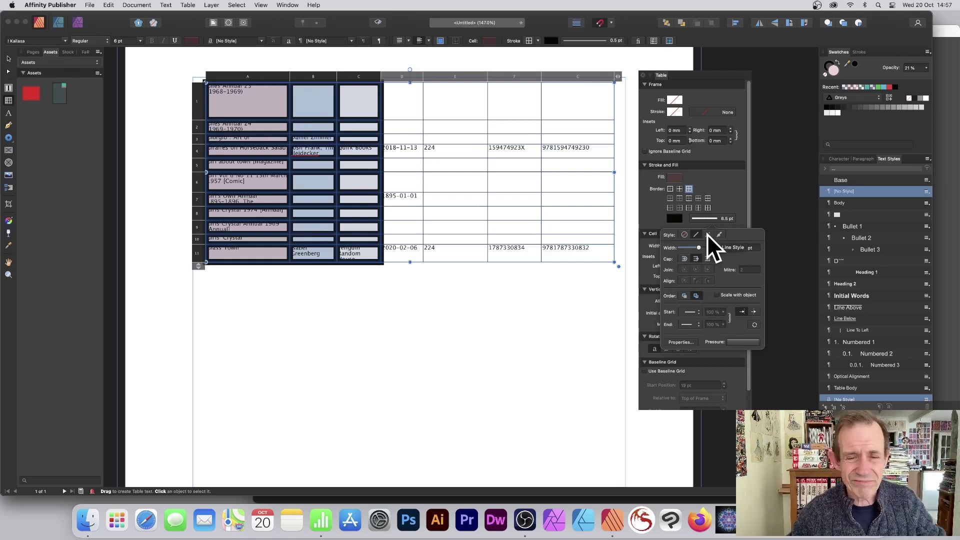
drag(698, 248, 691, 248)
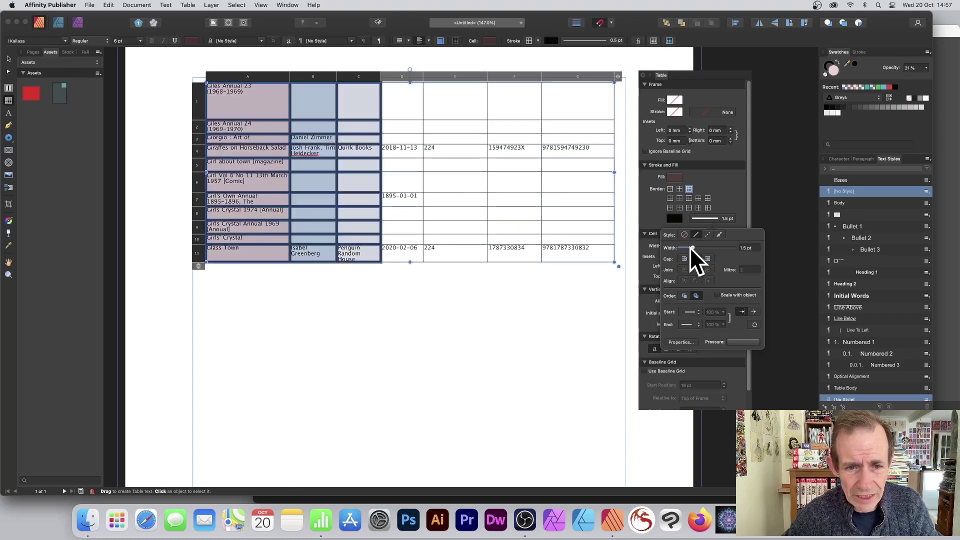
click(8, 59)
click(256, 313)
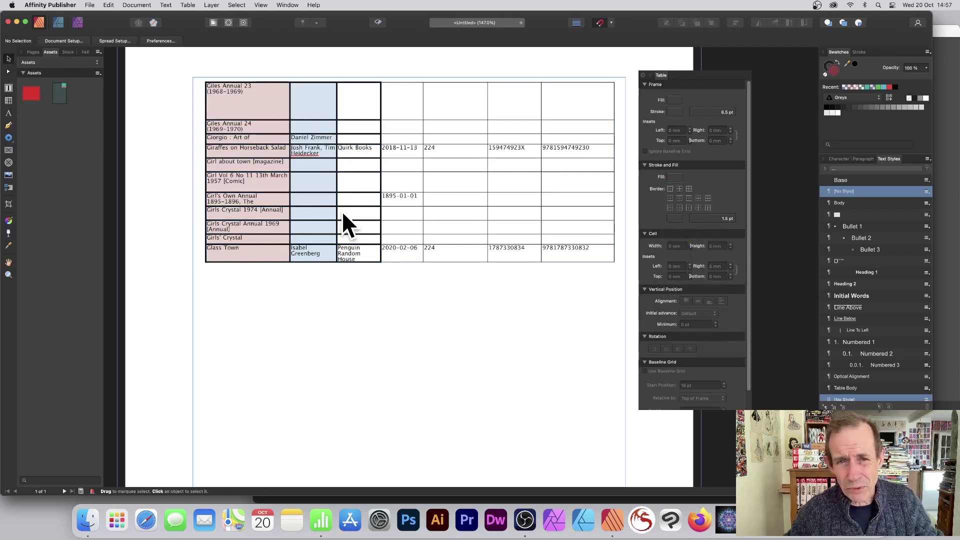
Select the book table, tilt it slightly, then delete it from the page.
click(325, 118)
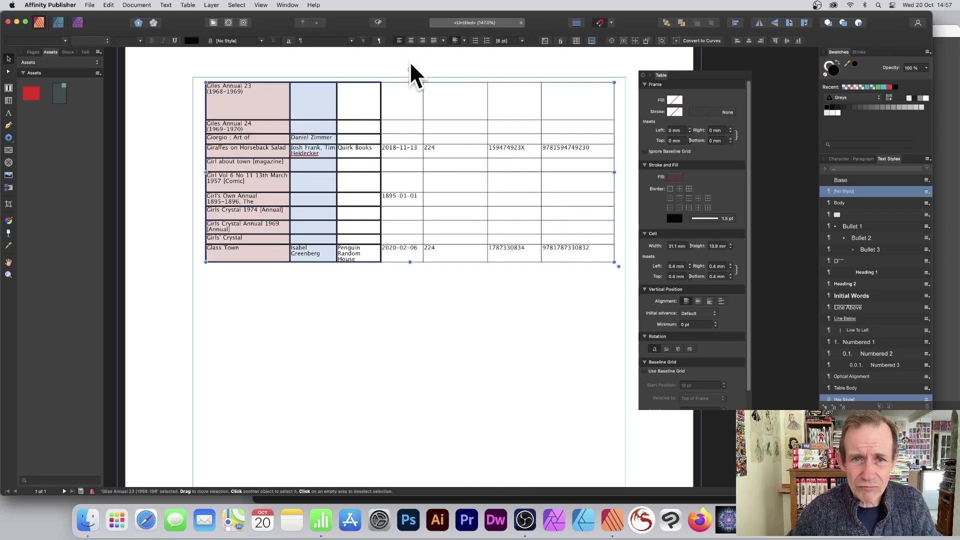
drag(410, 70, 416, 68)
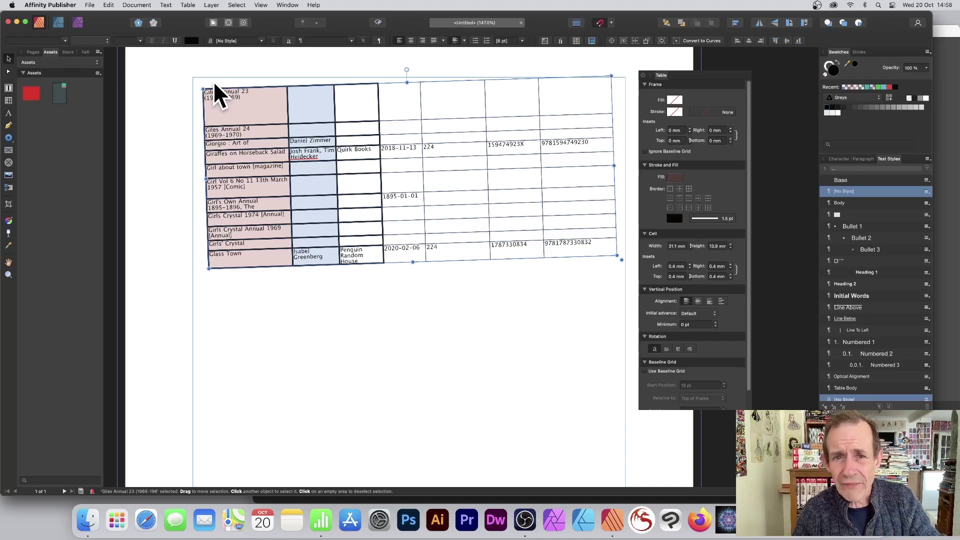
key(Delete)
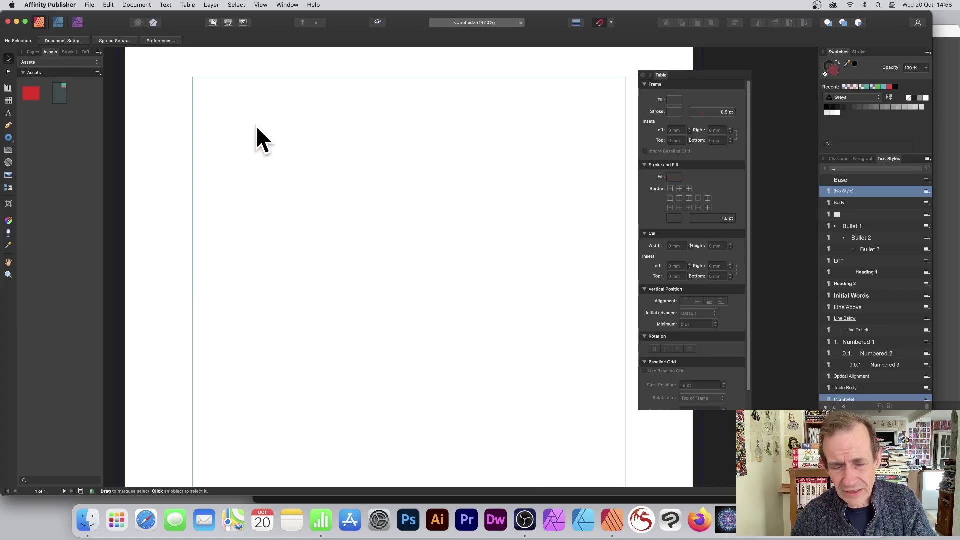
Place the library_booksandcomics-backup XLS file on the page using File > Place.
click(92, 2)
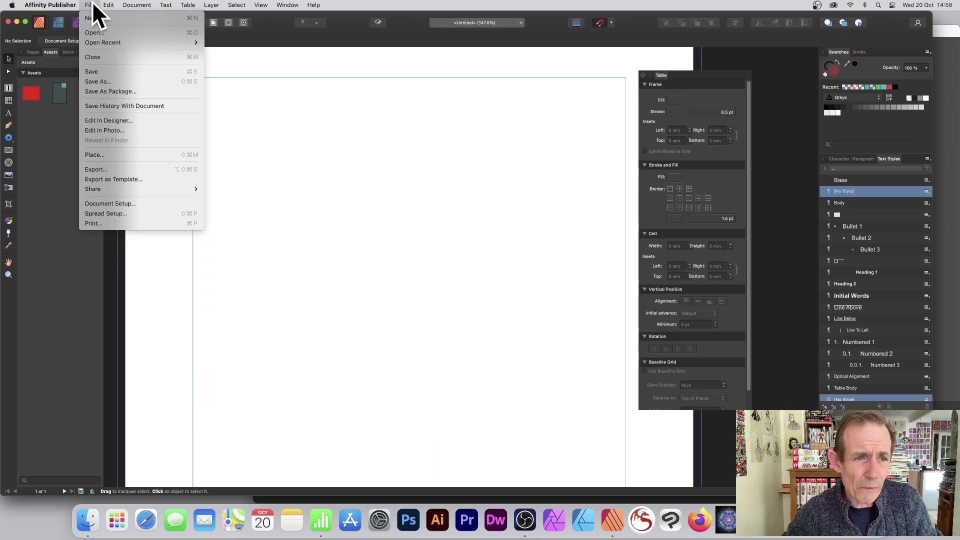
click(101, 155)
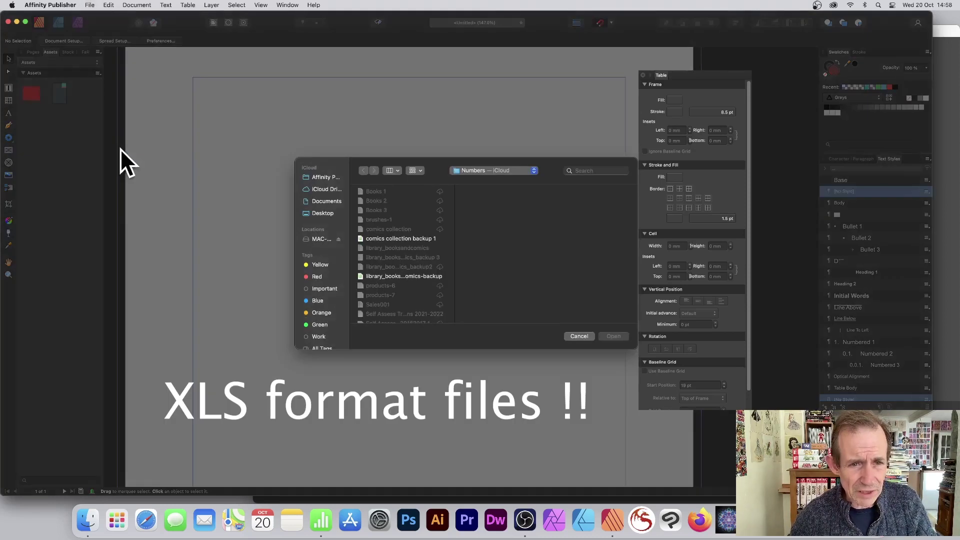
double_click(396, 277)
click(201, 83)
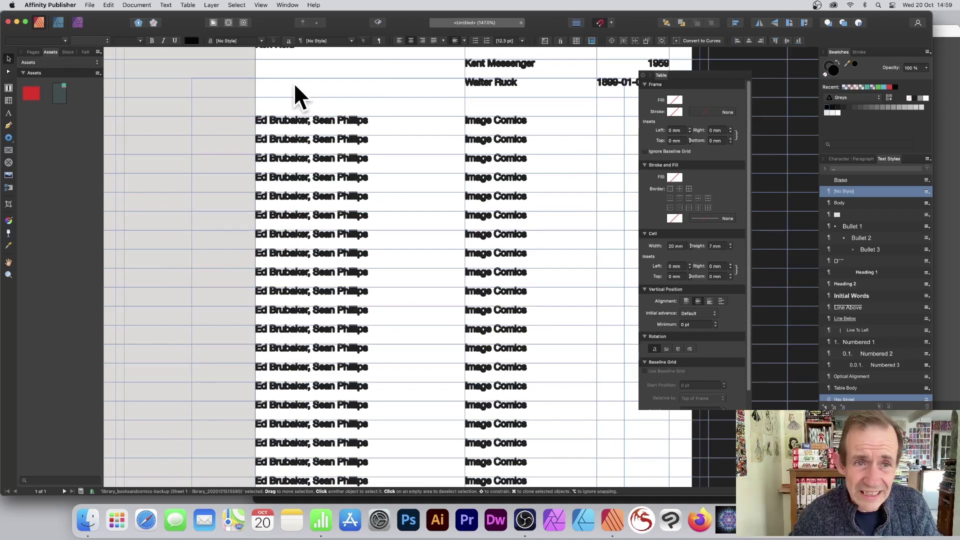
Scroll to the top of the placed spreadsheet table and enter cell editing.
scroll(294, 83, up, 10)
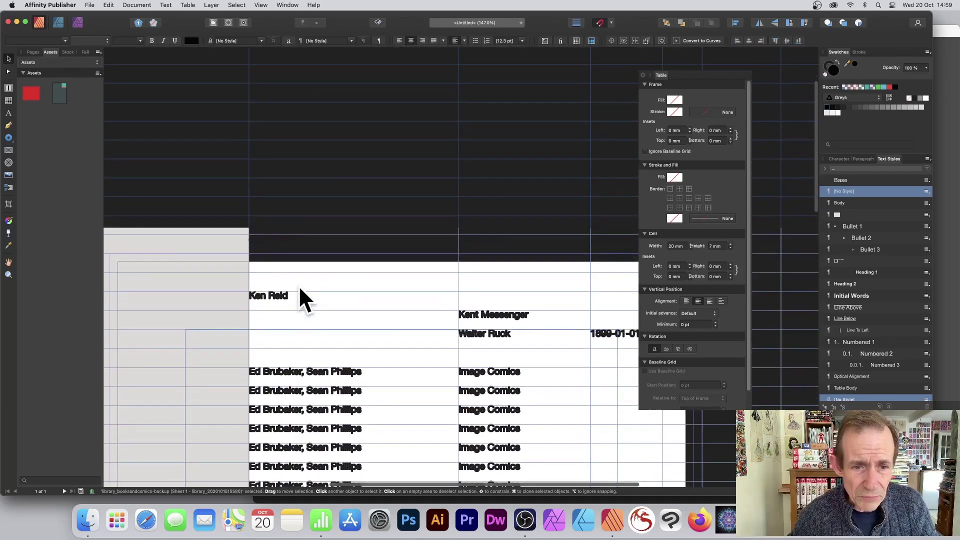
double_click(327, 268)
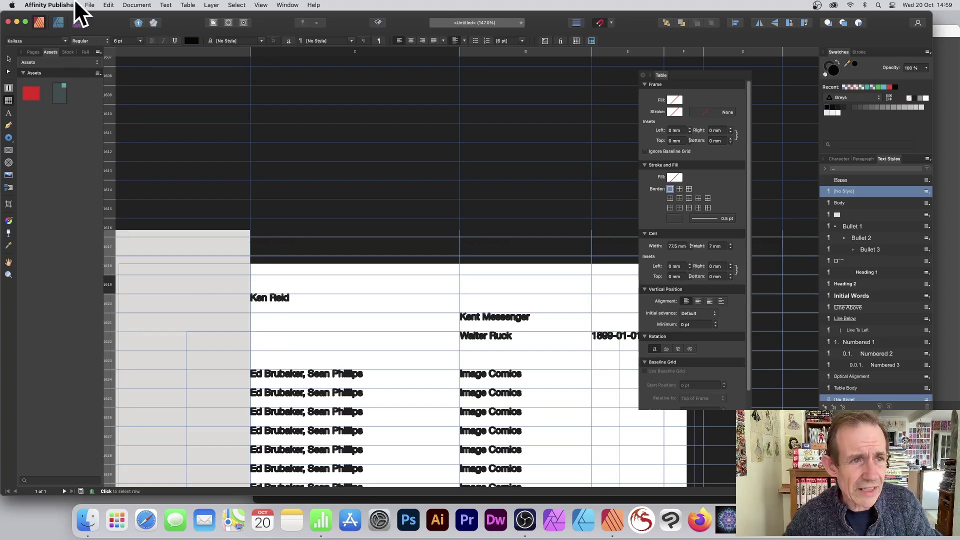
click(90, 4)
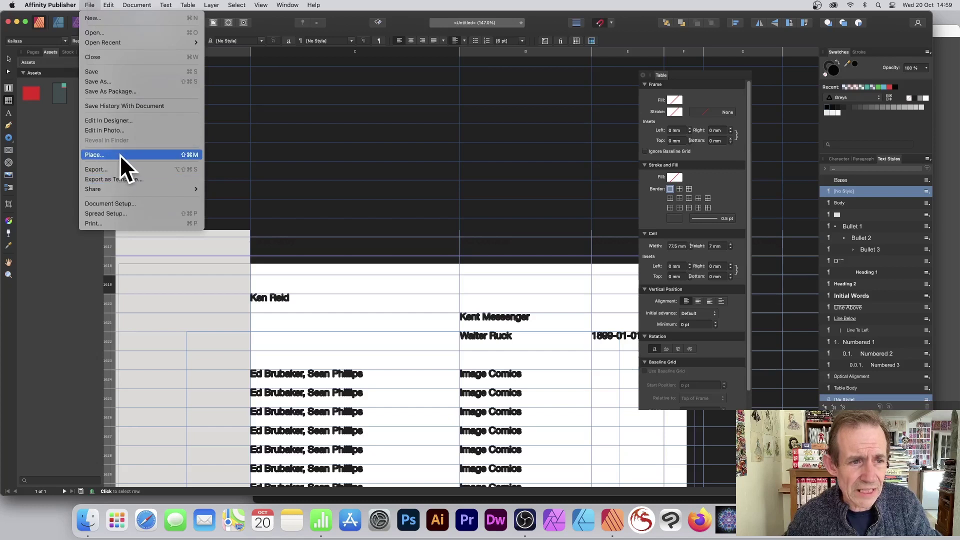
click(327, 157)
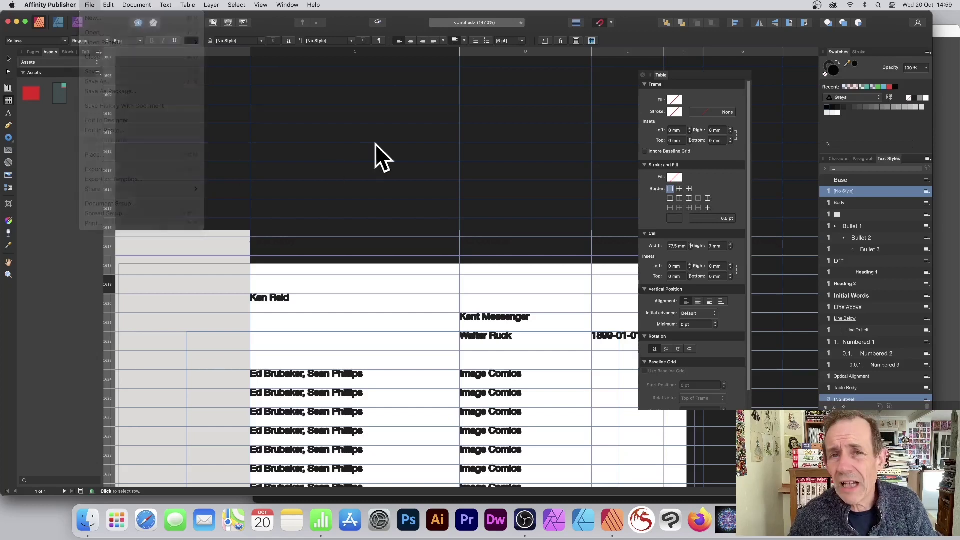